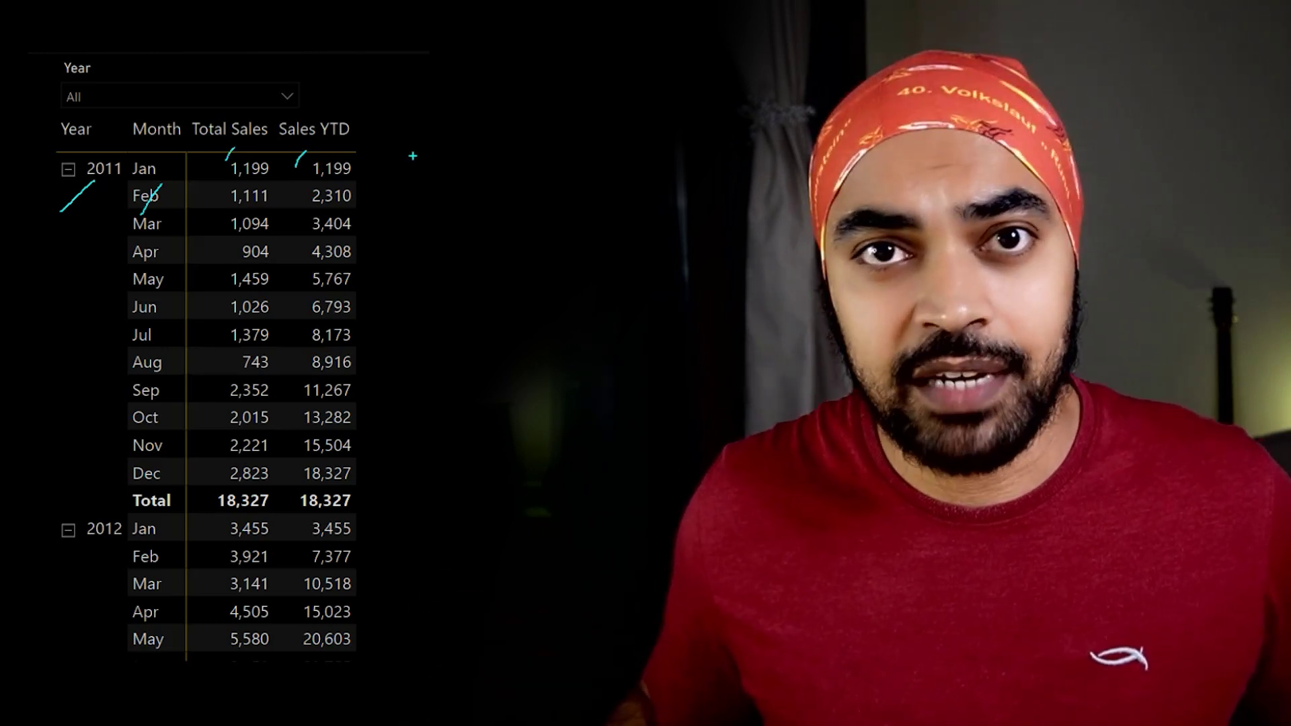
Step: Mark the 2011 and 2012 Total rows, then add the HASONEVALUE('Calendar'[Year]) Hasonevalue Check measure to the matrix
{"action": "key", "text": "Escape"}
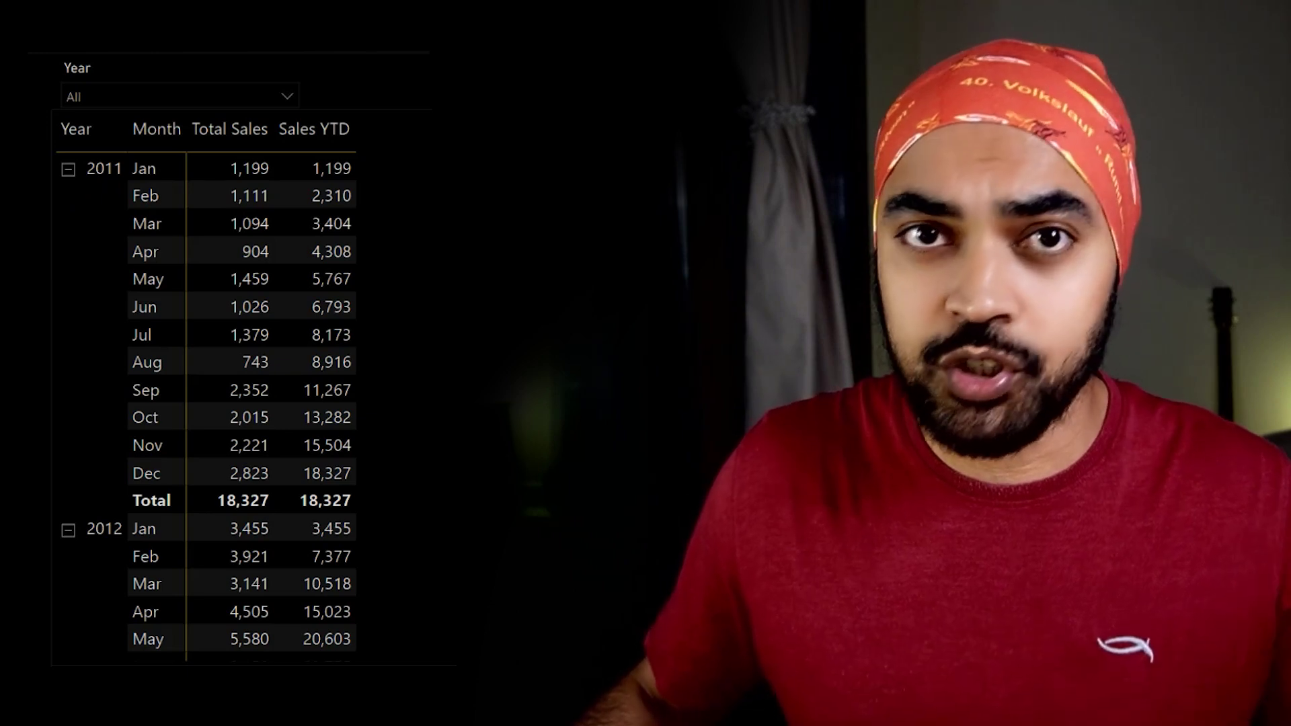
{"action": "scroll", "coordinate": [412, 165], "scroll_direction": "down", "scroll_amount": 3}
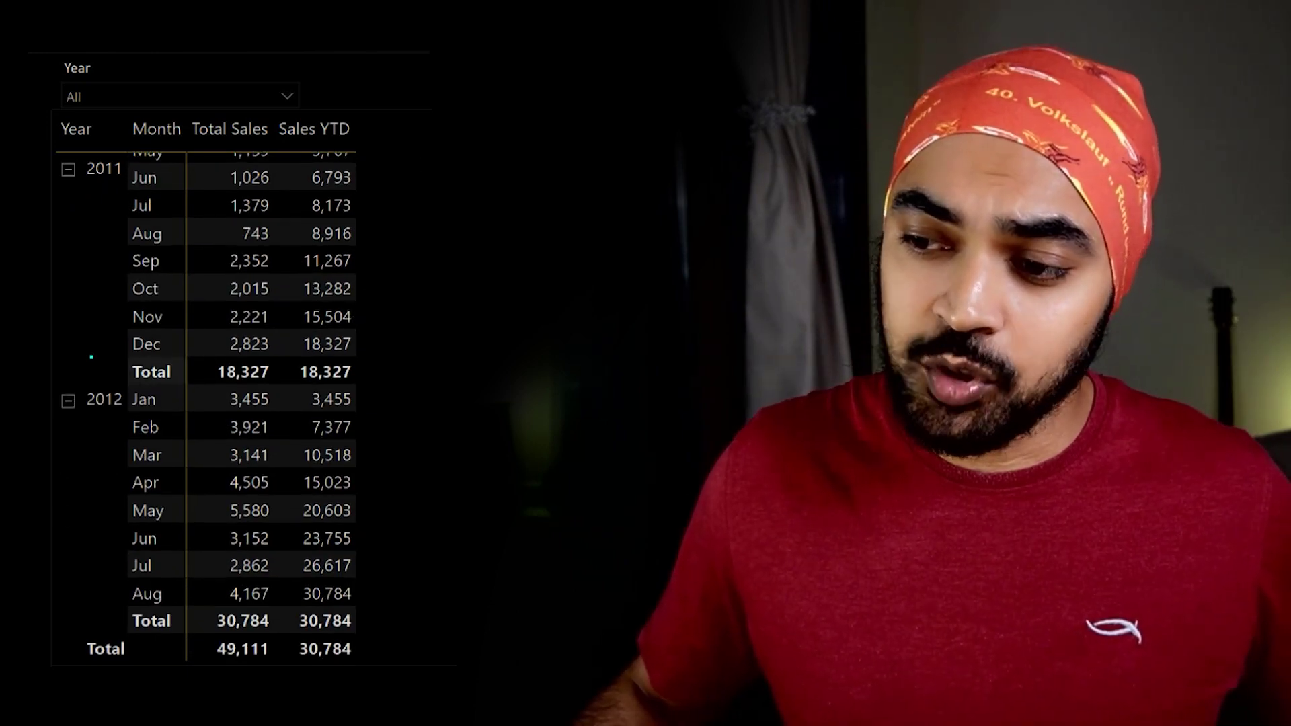
{"action": "left_click_drag", "start_coordinate": [91, 357], "coordinate": [386, 393]}
{"action": "mouse_move", "coordinate": [106, 606]}
{"action": "left_mouse_down"}
{"action": "mouse_move", "coordinate": [395, 637]}
{"action": "mouse_move", "coordinate": [283, 644]}
{"action": "mouse_move", "coordinate": [353, 664]}
{"action": "mouse_move", "coordinate": [392, 629]}
{"action": "left_mouse_up"}
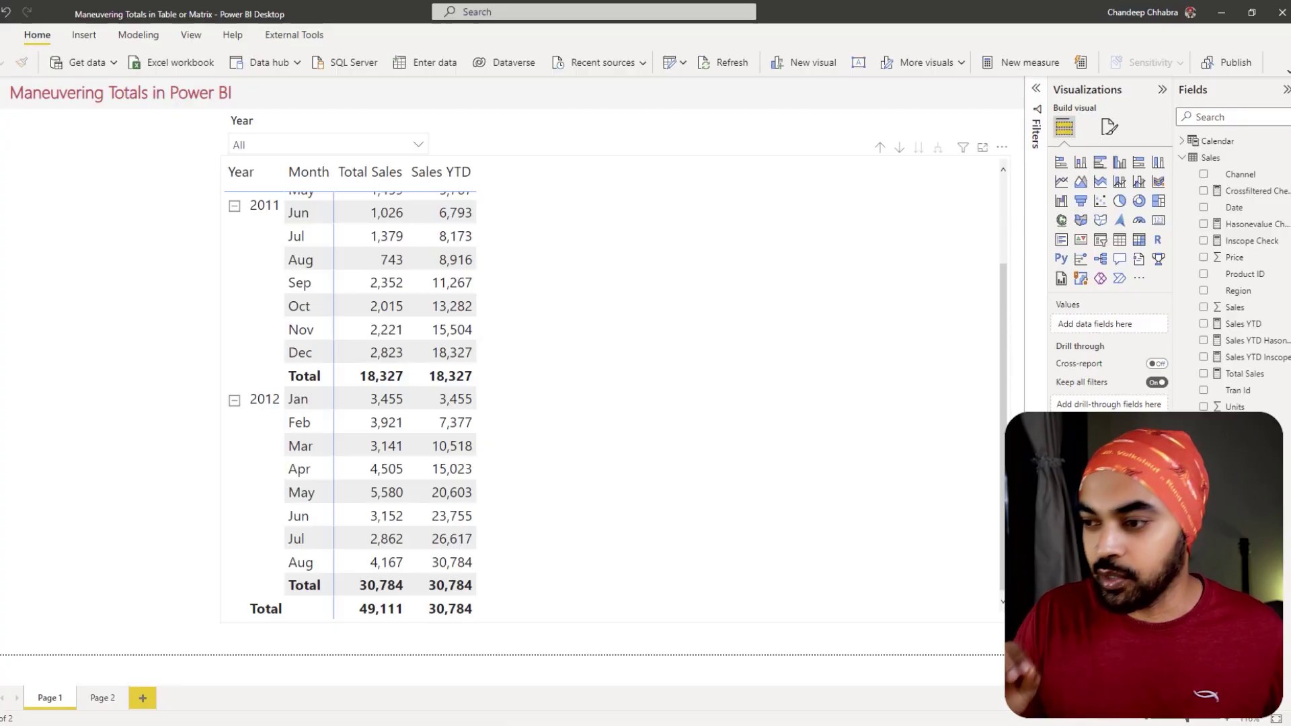
{"action": "left_click", "coordinate": [1249, 224]}
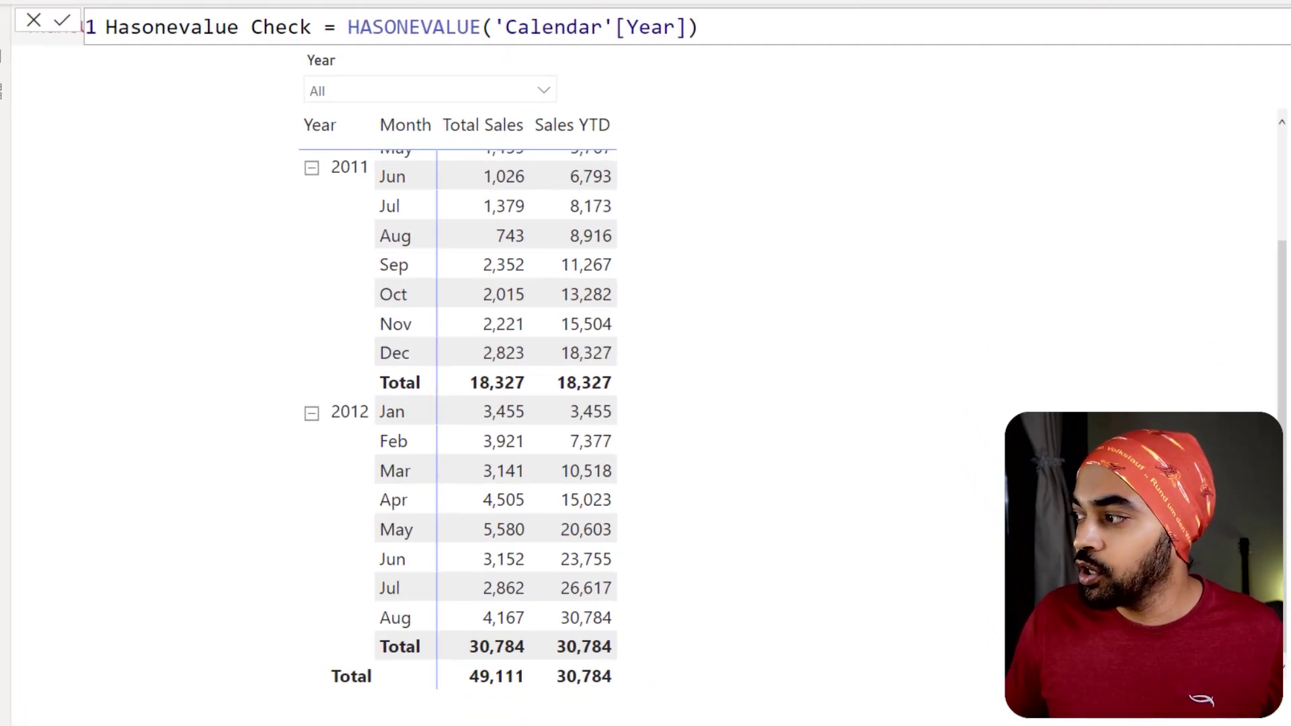
{"action": "left_click_drag", "start_coordinate": [1278, 269], "coordinate": [832, 269]}
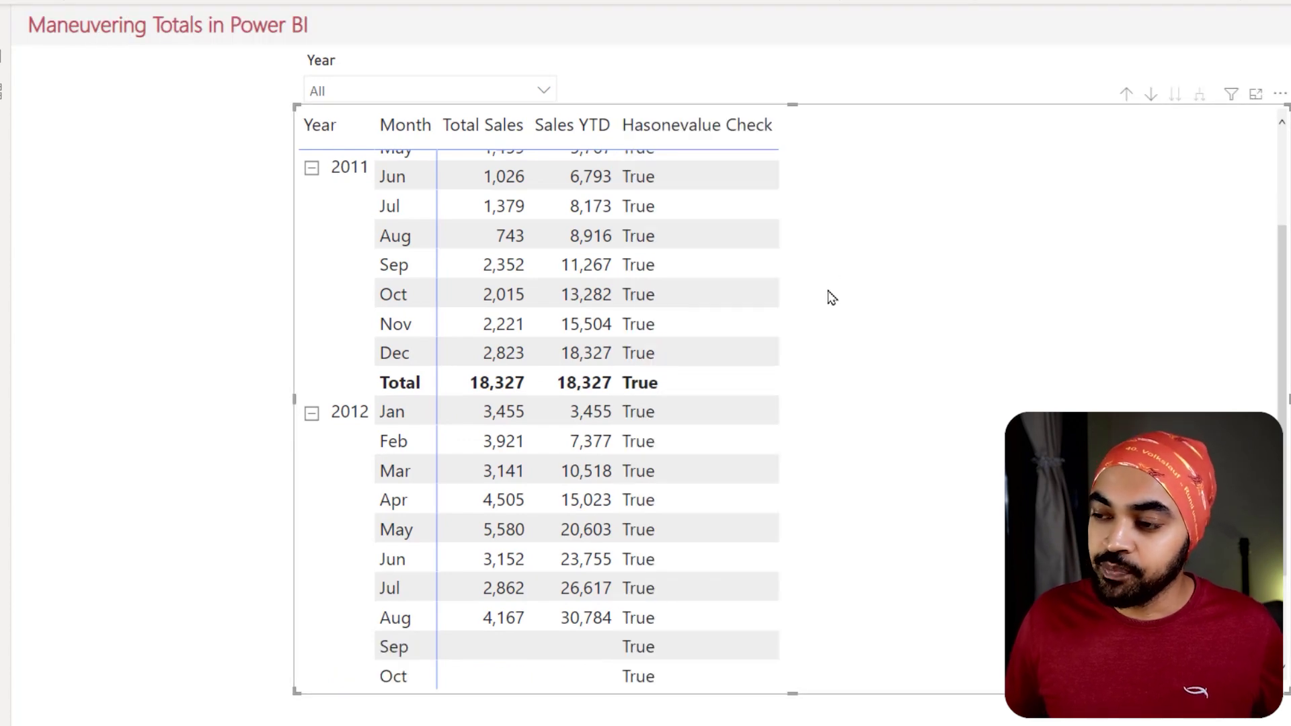
{"action": "scroll", "coordinate": [845, 222], "scroll_direction": "up", "scroll_amount": 2}
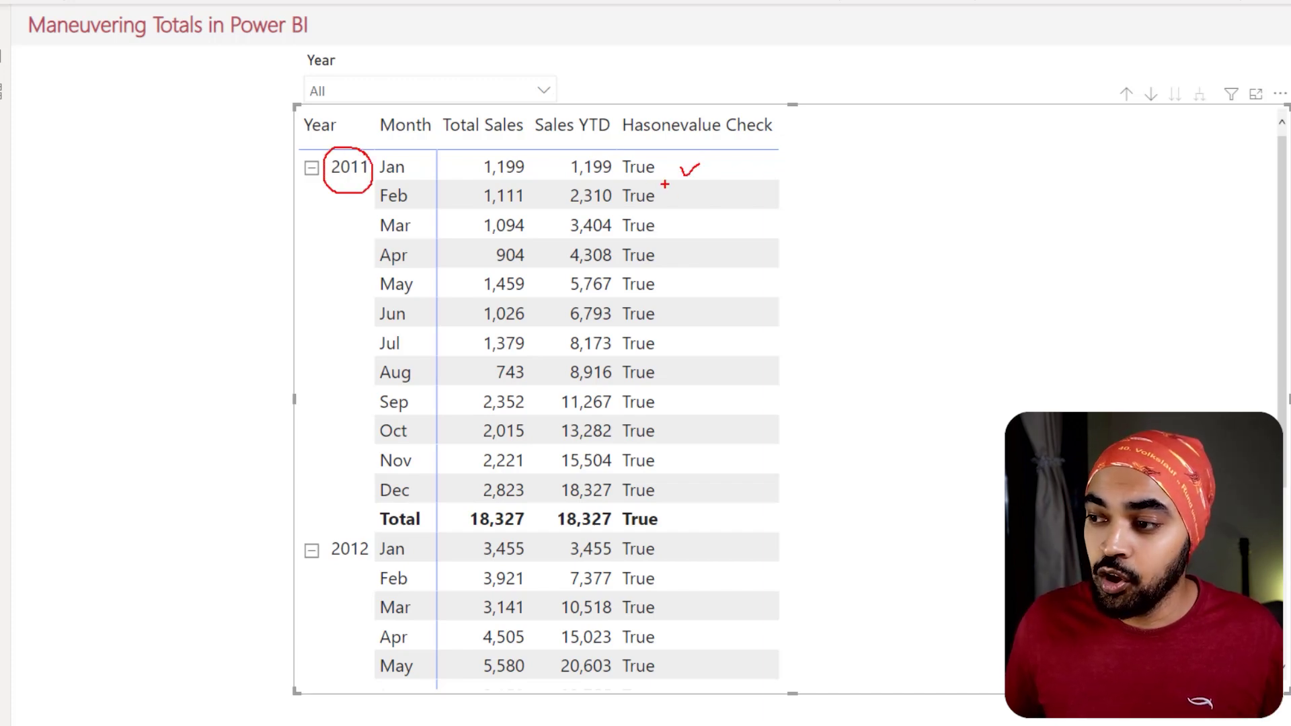
{"action": "mouse_move", "coordinate": [656, 174]}
{"action": "left_mouse_down"}
{"action": "mouse_move", "coordinate": [677, 296]}
{"action": "mouse_move", "coordinate": [674, 460]}
{"action": "left_mouse_up"}
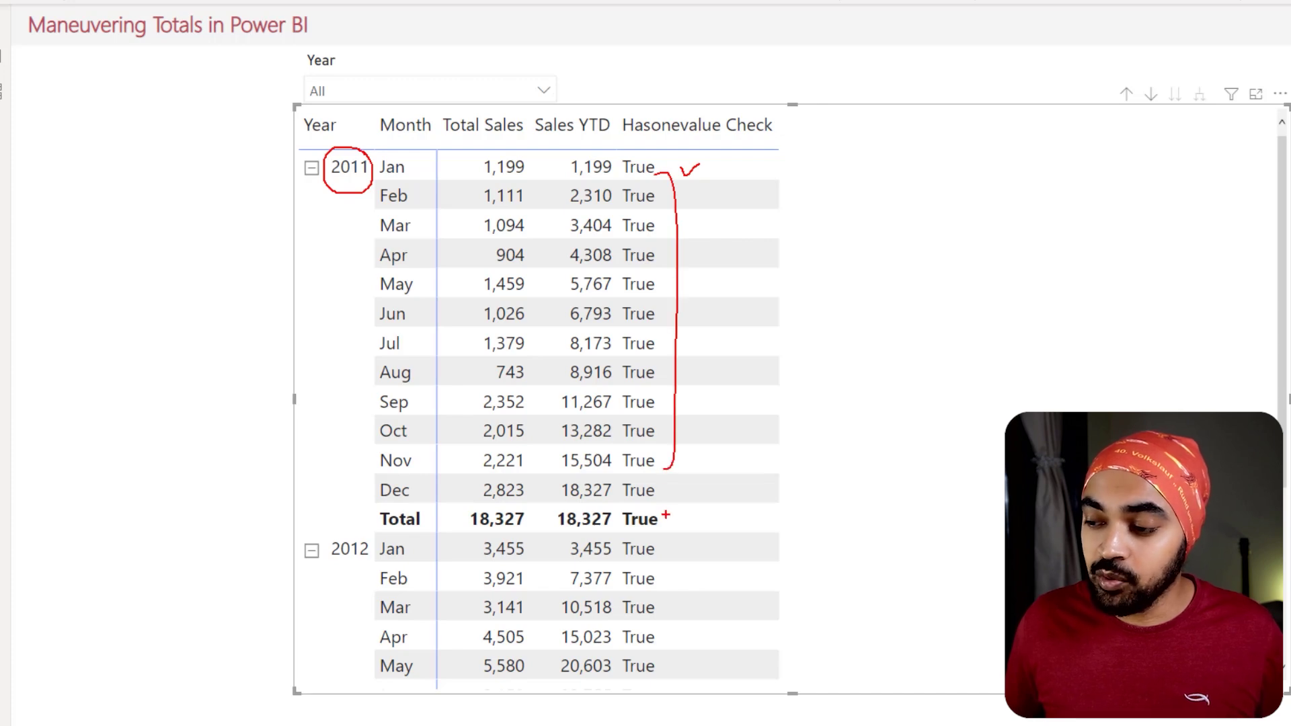
{"action": "left_click_drag", "start_coordinate": [630, 501], "coordinate": [669, 510]}
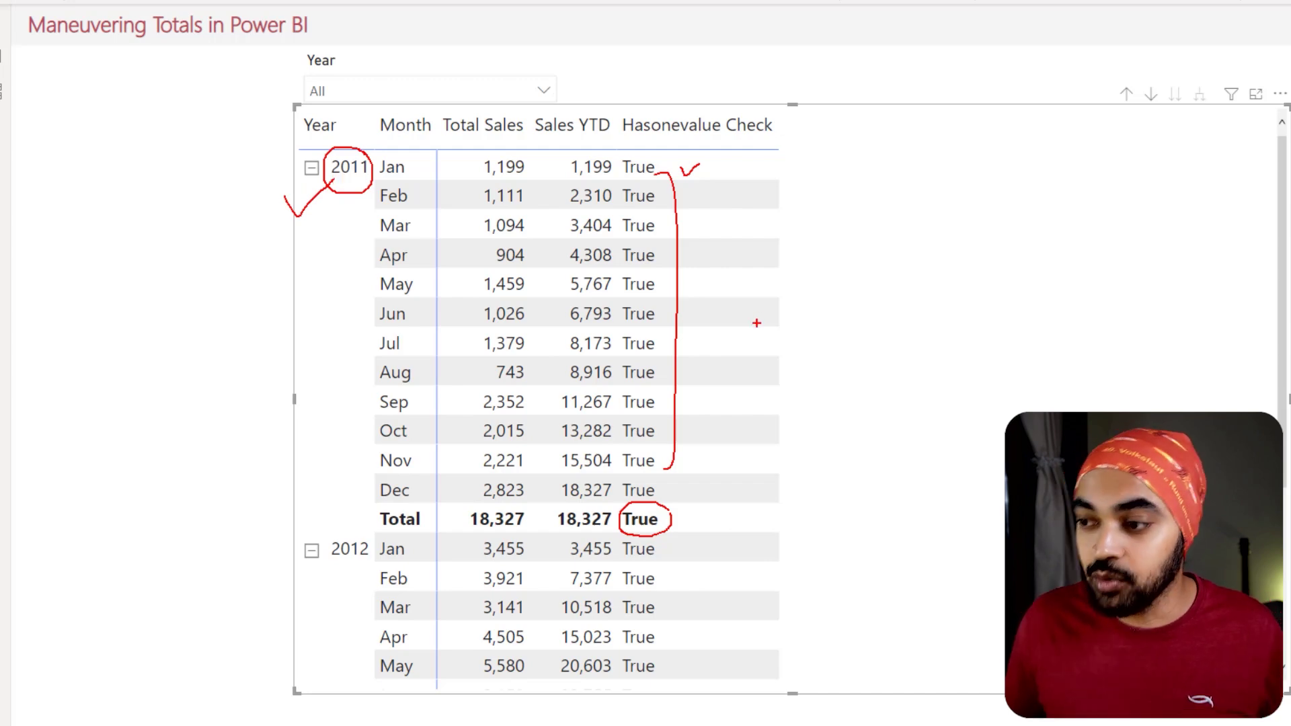
{"action": "key", "text": "Escape"}
{"action": "scroll", "coordinate": [750, 327], "scroll_direction": "down", "scroll_amount": 4}
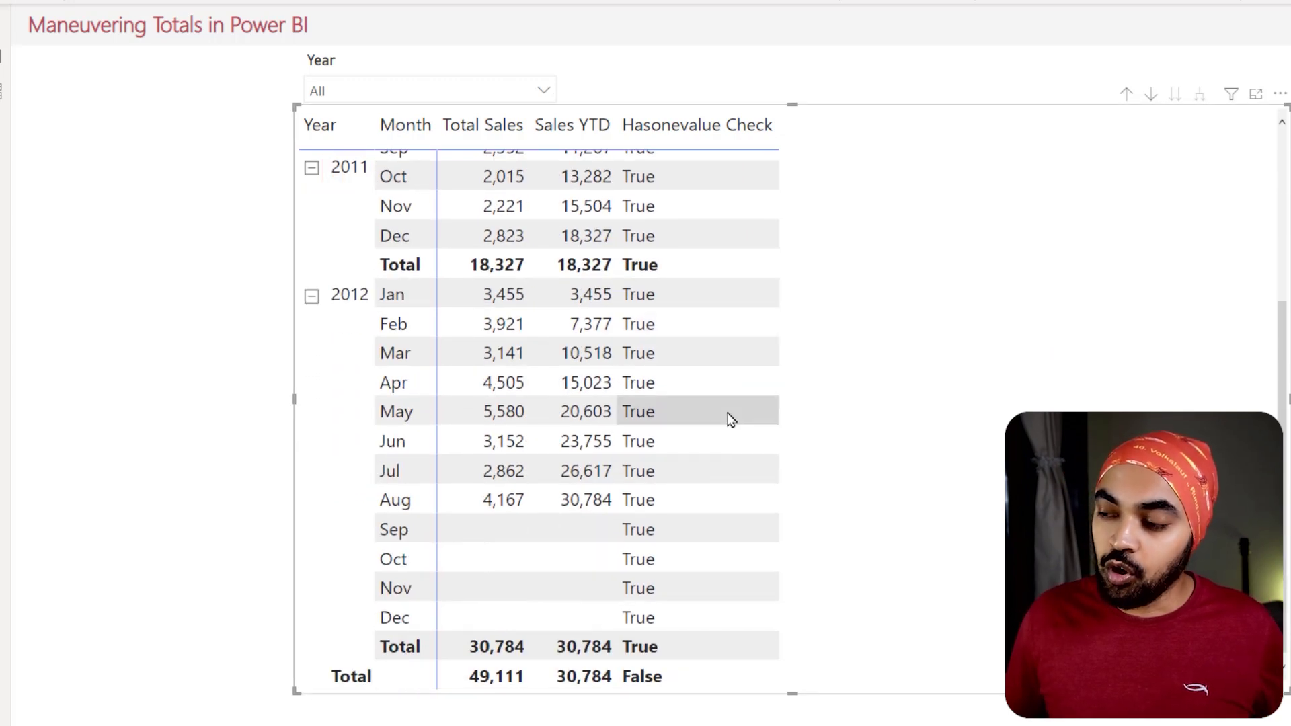
{"action": "key", "text": "ctrl+2"}
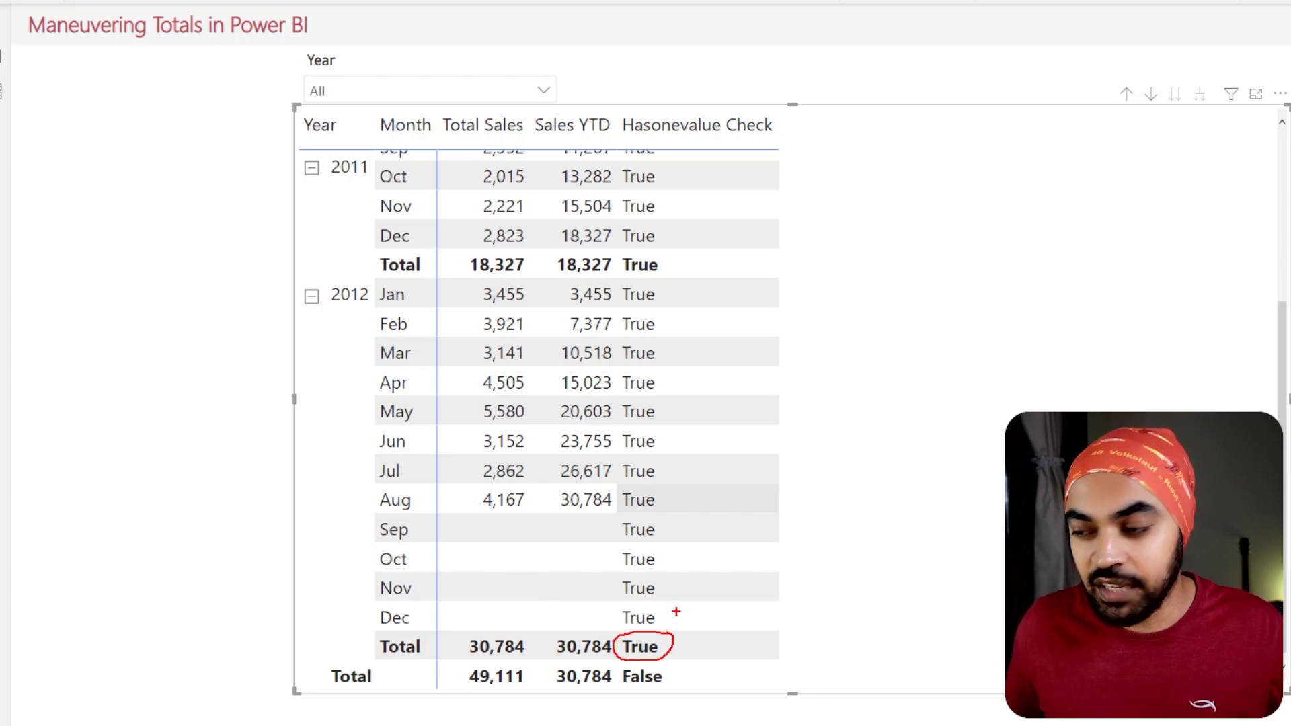
{"action": "key", "text": "e"}
{"action": "left_click_drag", "start_coordinate": [615, 658], "coordinate": [679, 693]}
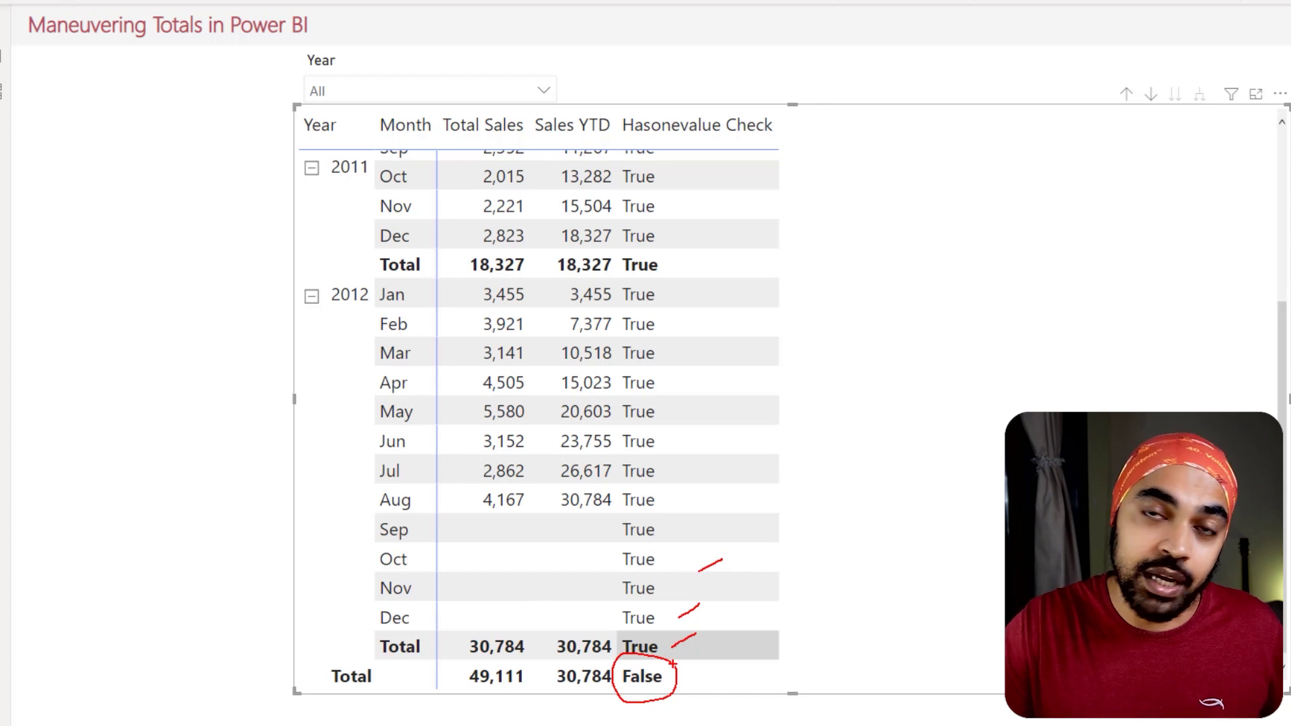
Step: Highlight the HASONEVALUE condition in Sales YTD HasoneV's formula and the grand-total False
{"action": "key", "text": "Escape"}
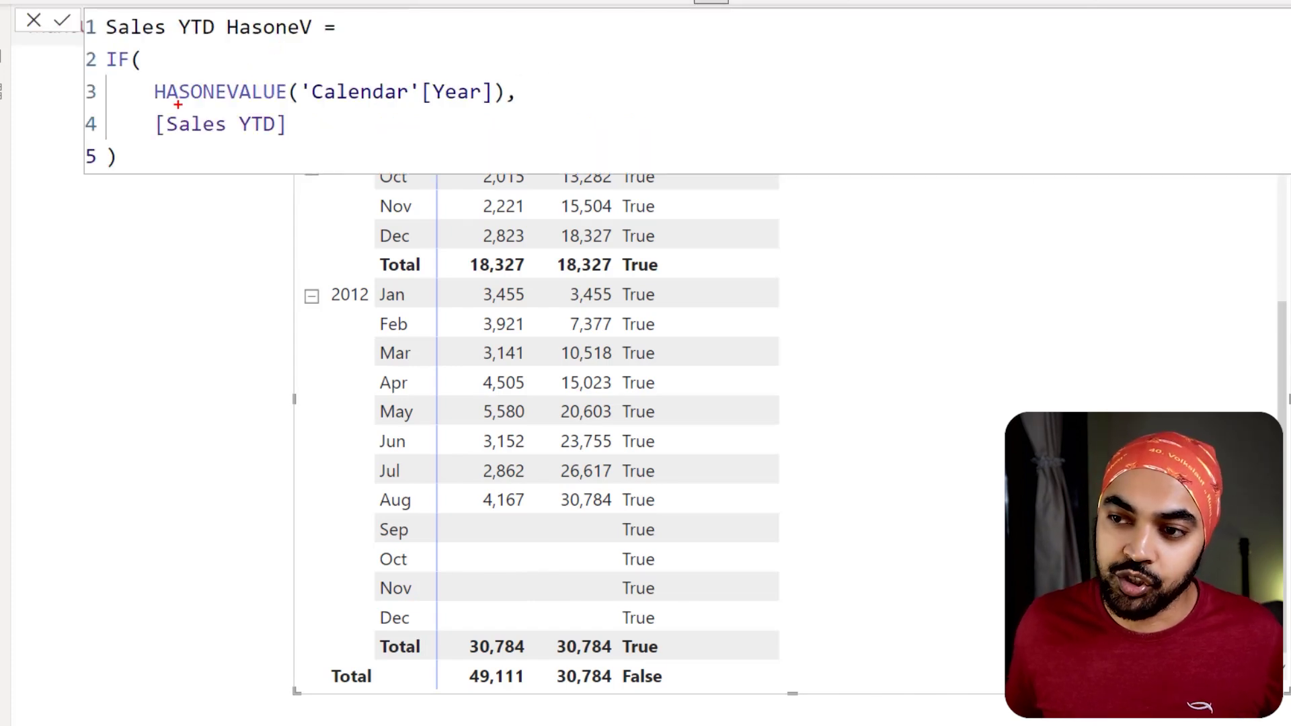
{"action": "left_click_drag", "start_coordinate": [211, 106], "coordinate": [460, 108]}
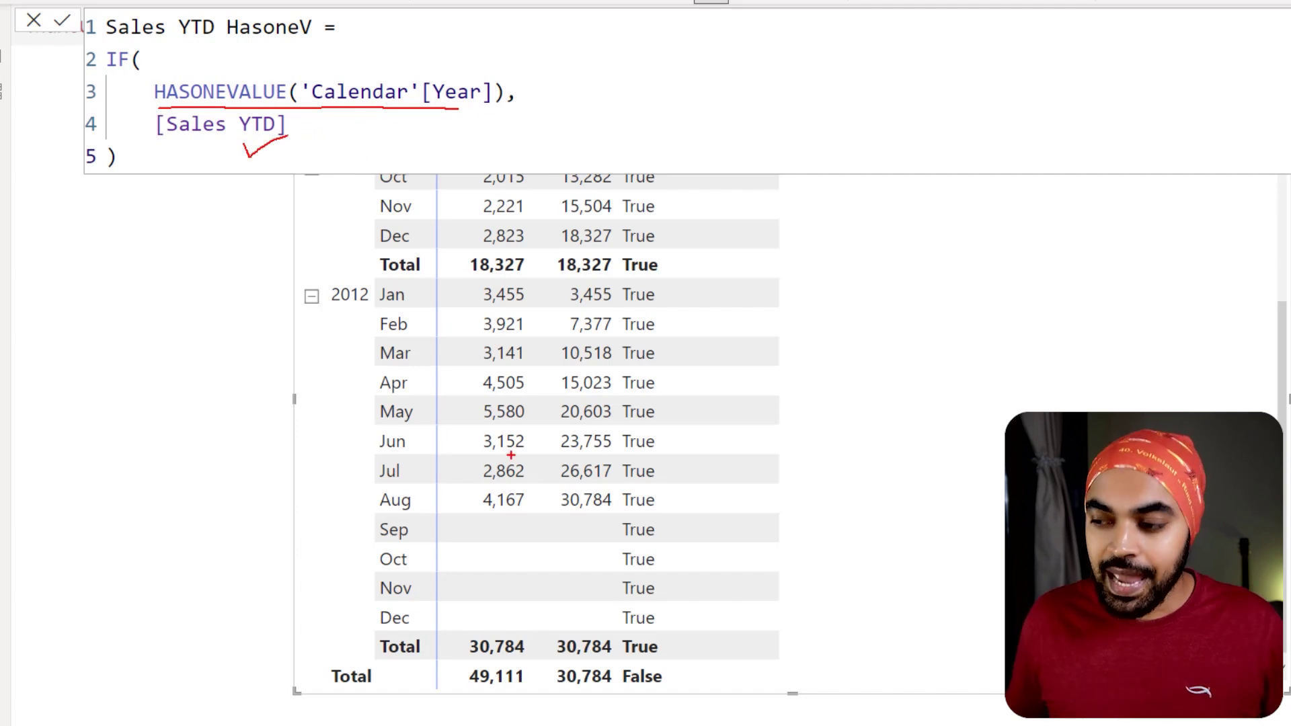
{"action": "left_click_drag", "start_coordinate": [671, 660], "coordinate": [689, 686]}
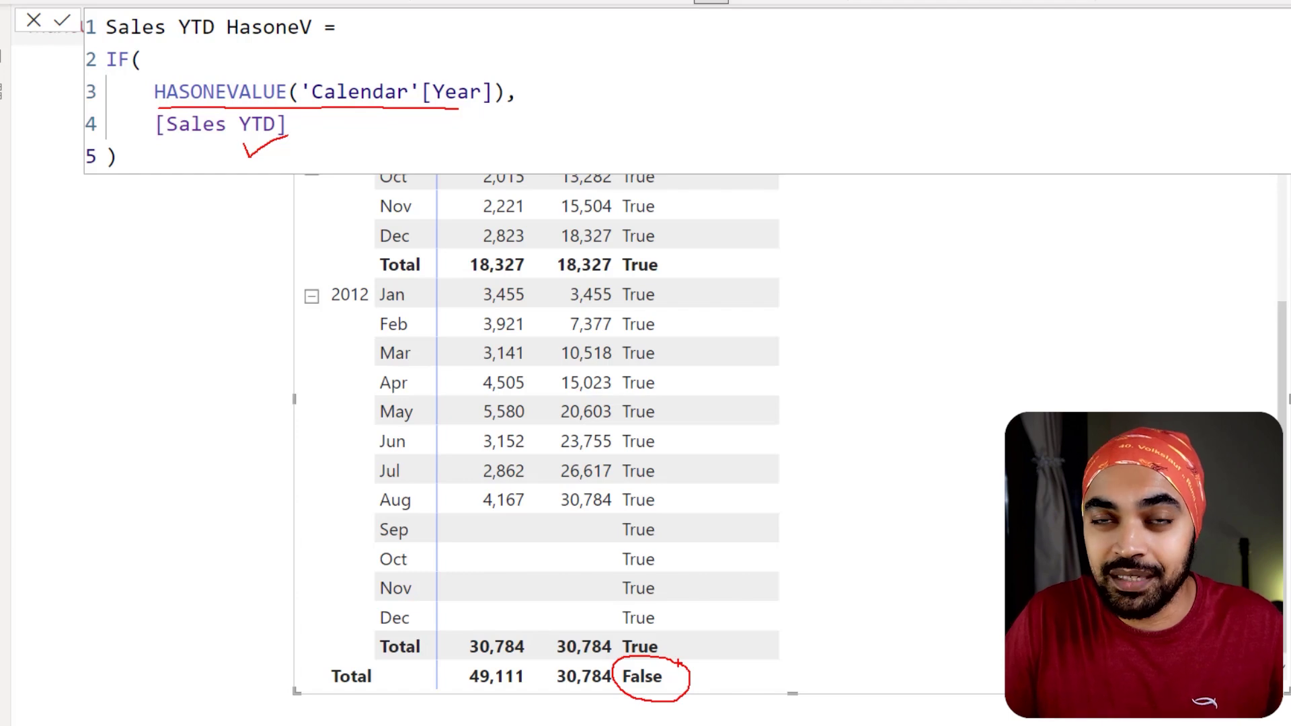
{"action": "key", "text": "Escape"}
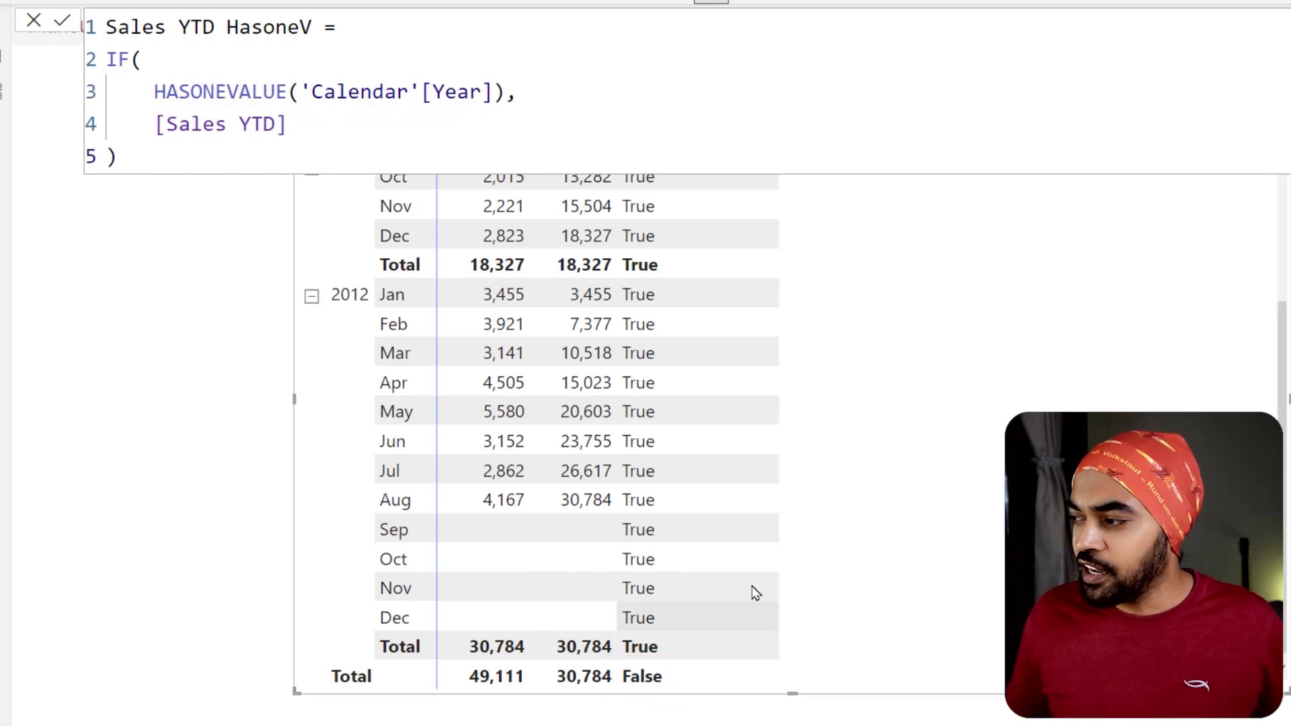
Step: Add Sales YTD HasoneV to the matrix values and mark its empty grand total
{"action": "left_click_drag", "start_coordinate": [1110, 329], "coordinate": [954, 296]}
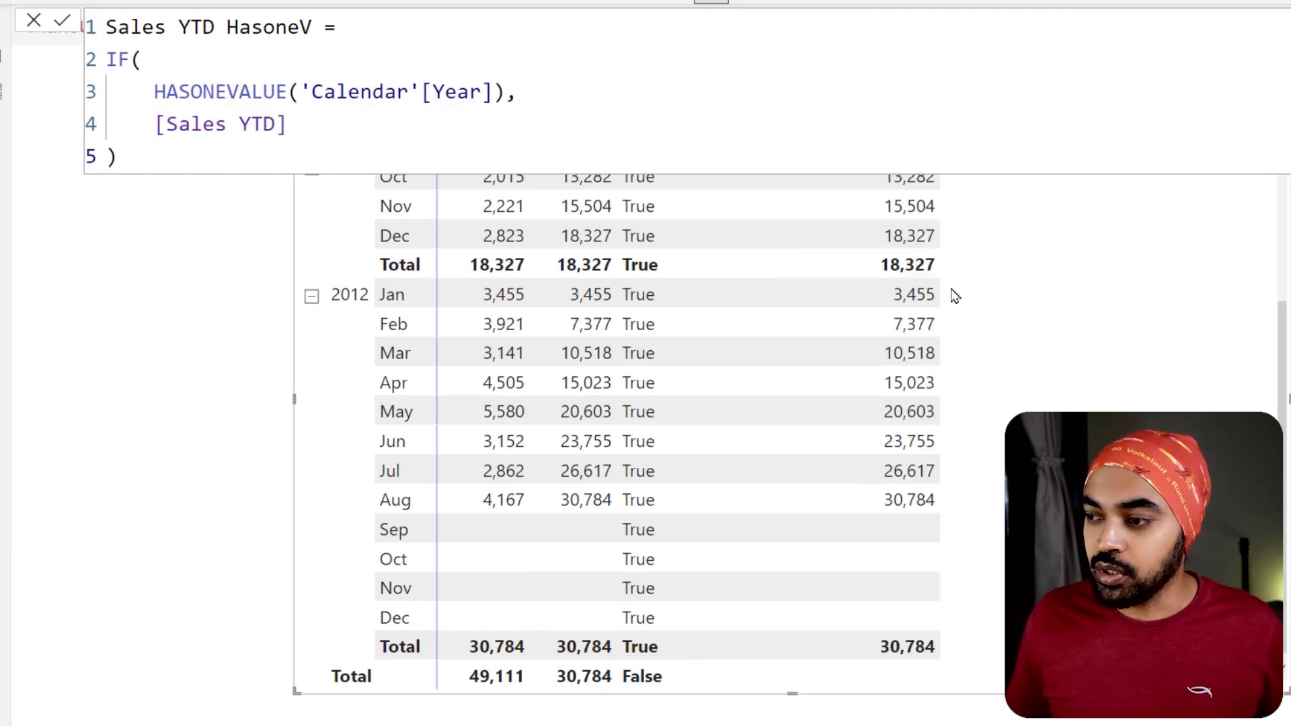
{"action": "key", "text": "ctrl+2"}
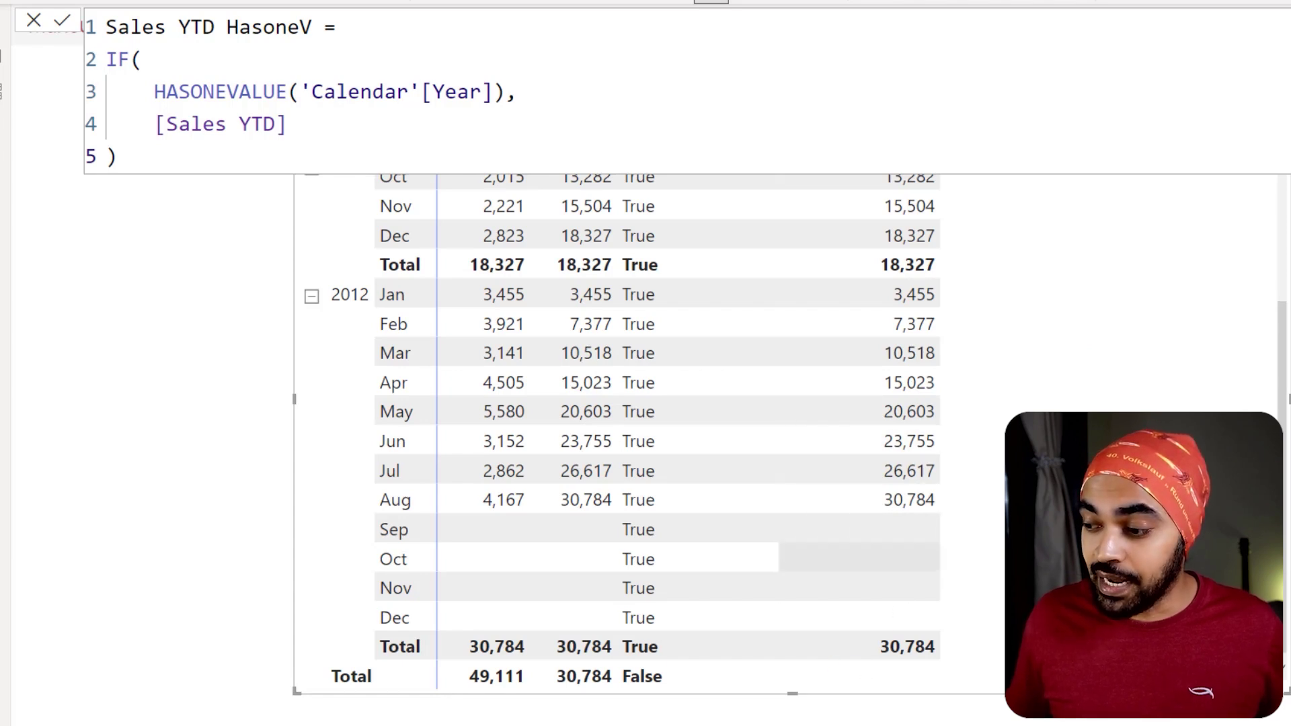
{"action": "left_click_drag", "start_coordinate": [829, 661], "coordinate": [951, 698]}
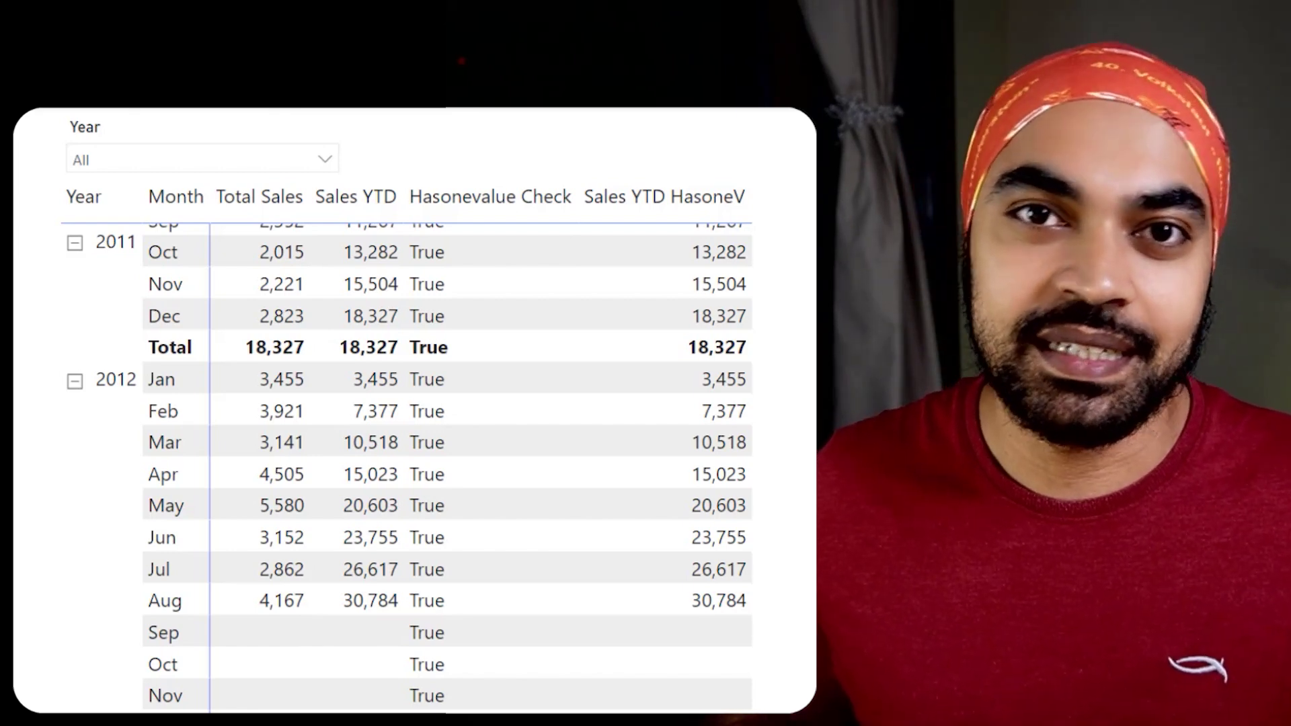
{"action": "left_click", "coordinate": [127, 162]}
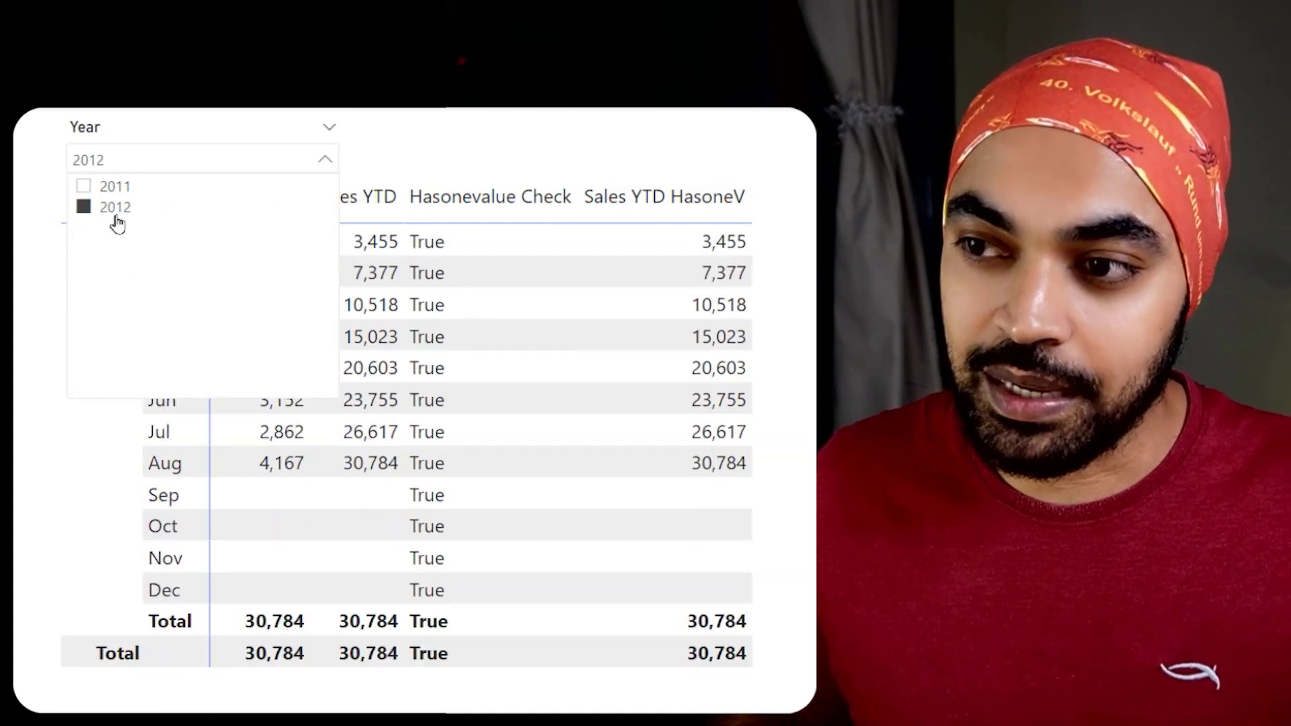
{"action": "left_click", "coordinate": [42, 214]}
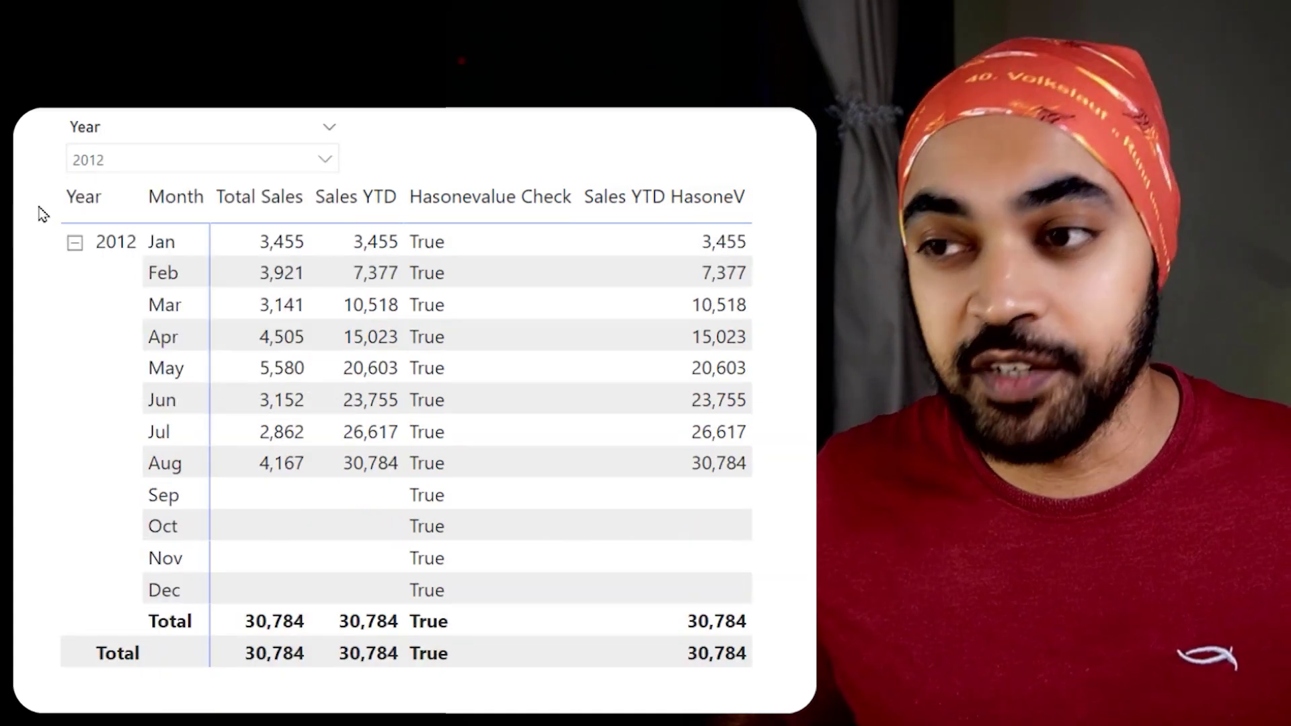
{"action": "left_click_drag", "start_coordinate": [61, 160], "coordinate": [24, 193]}
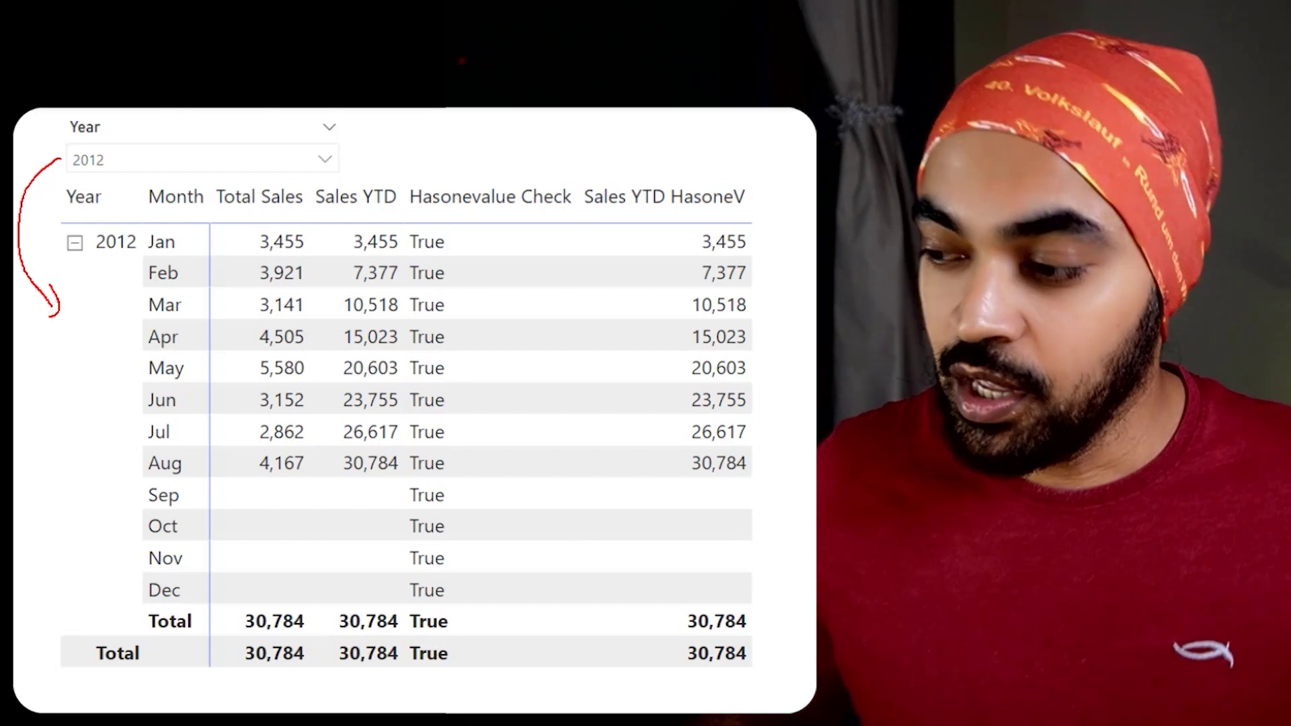
{"action": "mouse_move", "coordinate": [780, 643]}
{"action": "left_mouse_down"}
{"action": "mouse_move", "coordinate": [673, 676]}
{"action": "mouse_move", "coordinate": [799, 647]}
{"action": "left_mouse_up"}
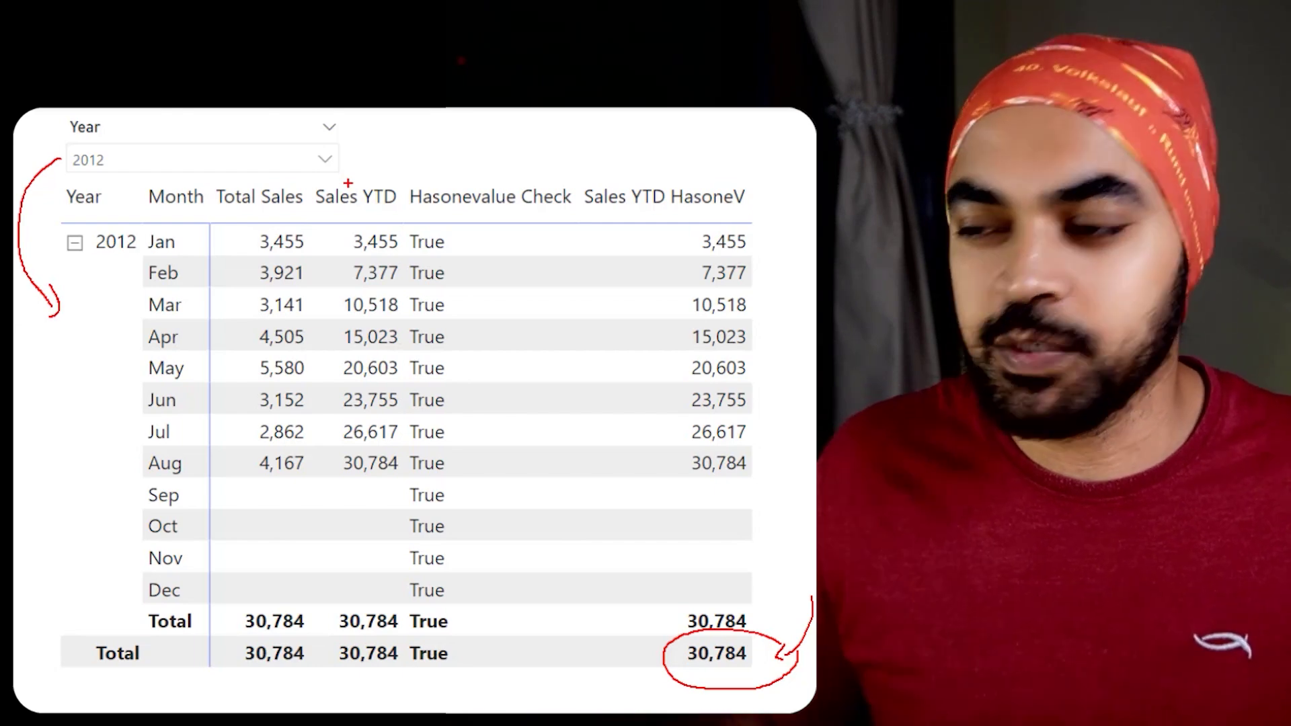
{"action": "mouse_move", "coordinate": [703, 681]}
{"action": "left_mouse_down"}
{"action": "mouse_move", "coordinate": [705, 713]}
{"action": "mouse_move", "coordinate": [708, 691]}
{"action": "left_mouse_up"}
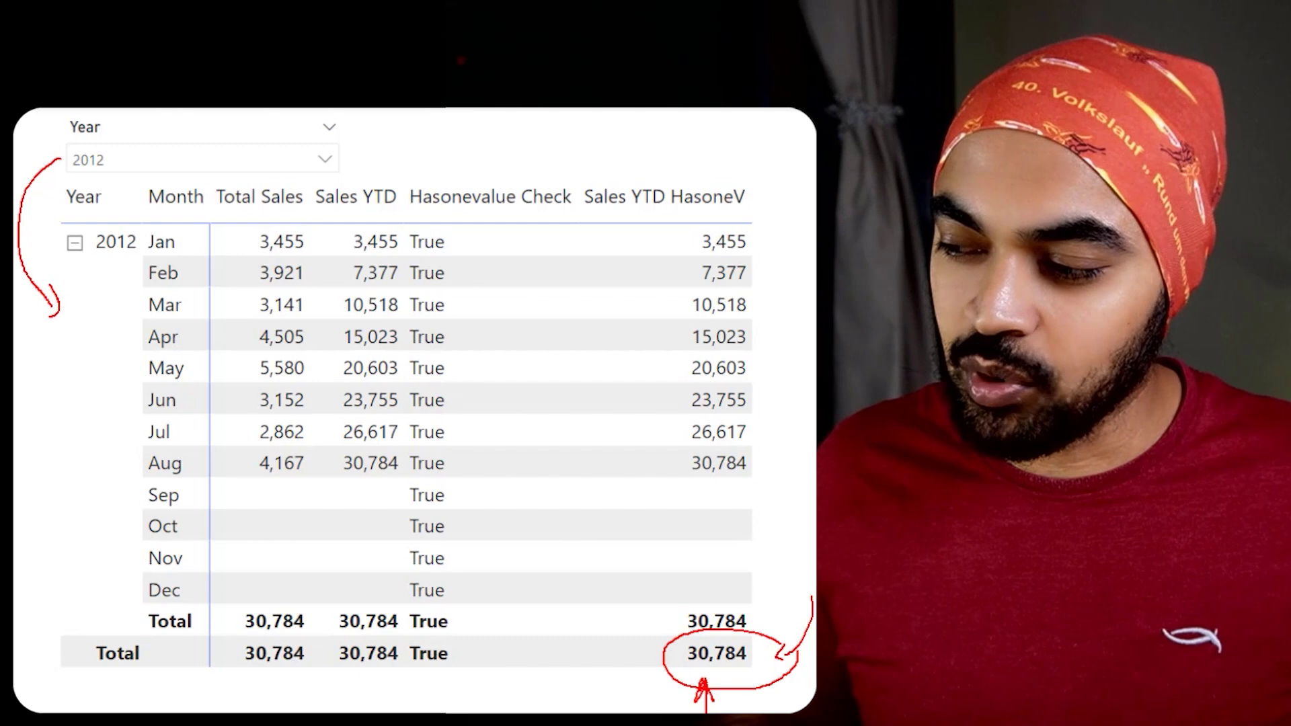
{"action": "left_click_drag", "start_coordinate": [637, 618], "coordinate": [649, 652]}
{"action": "left_click_drag", "start_coordinate": [644, 648], "coordinate": [644, 657]}
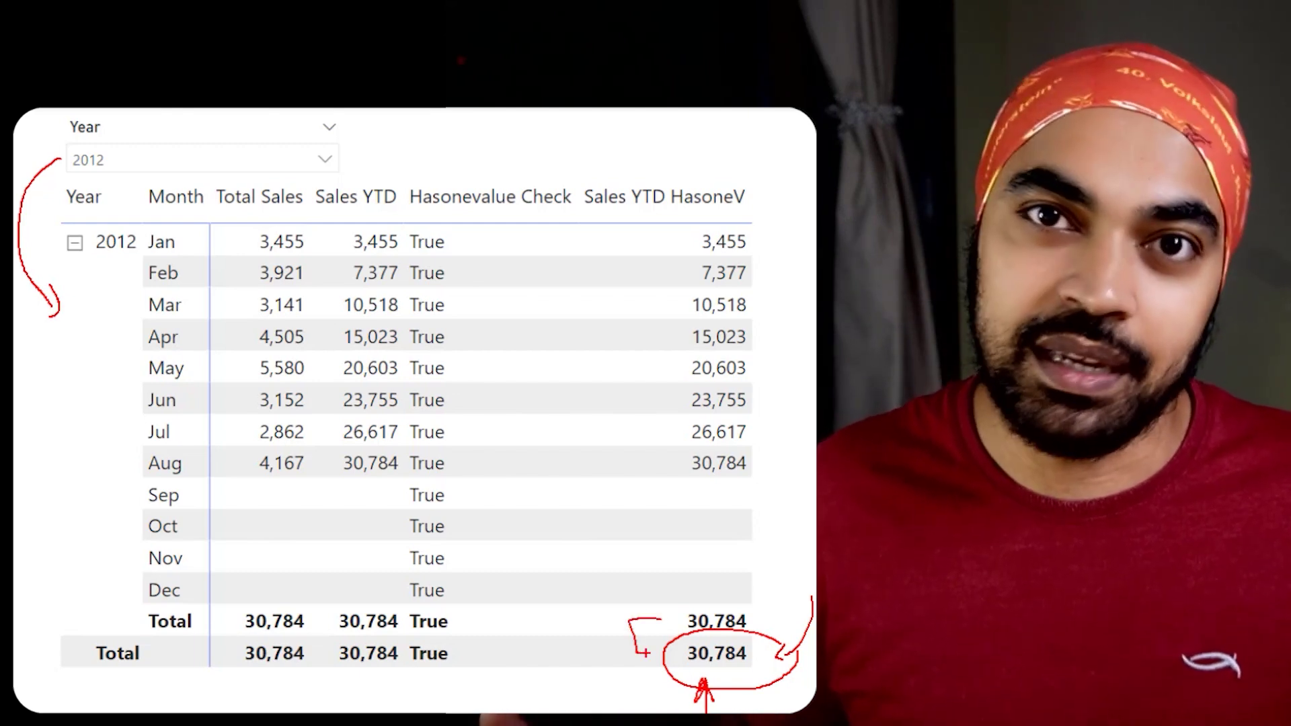
{"action": "key", "text": "Escape"}
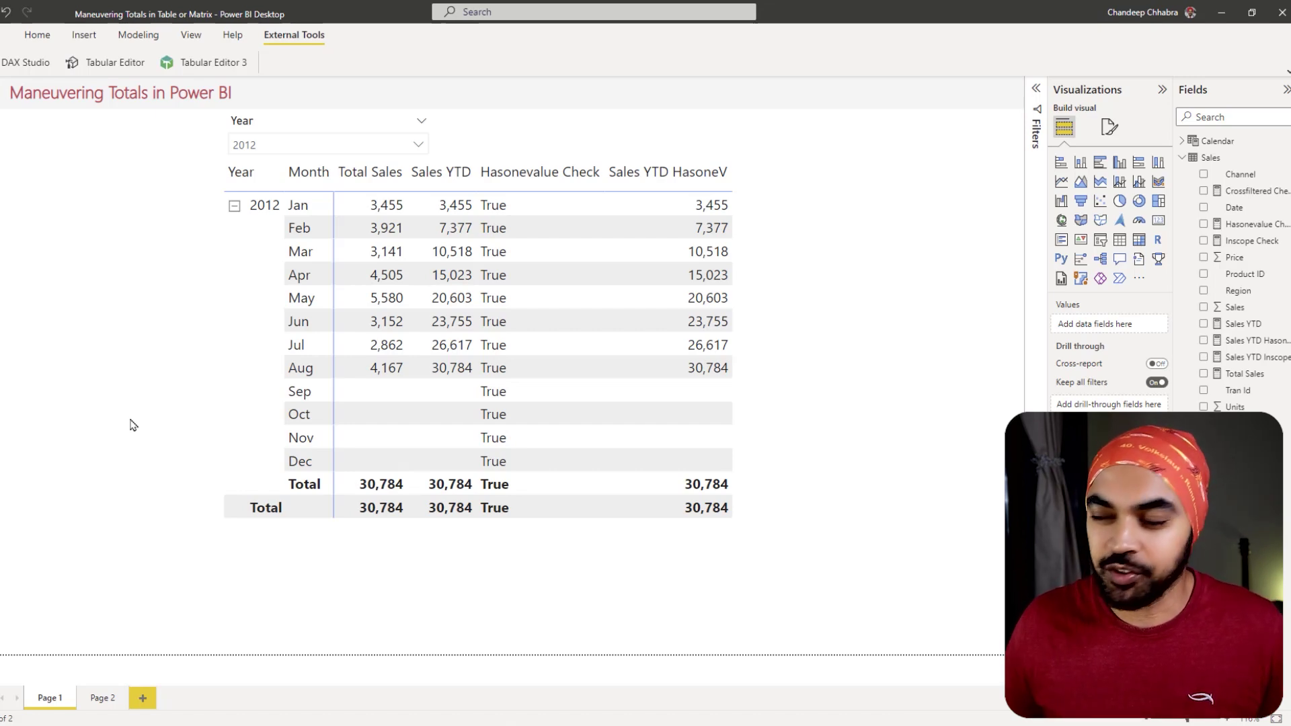
Step: Add the ISINSCOPE('Calendar'[Year]) Inscope Check measure as a new matrix column
{"action": "left_click", "coordinate": [1247, 241]}
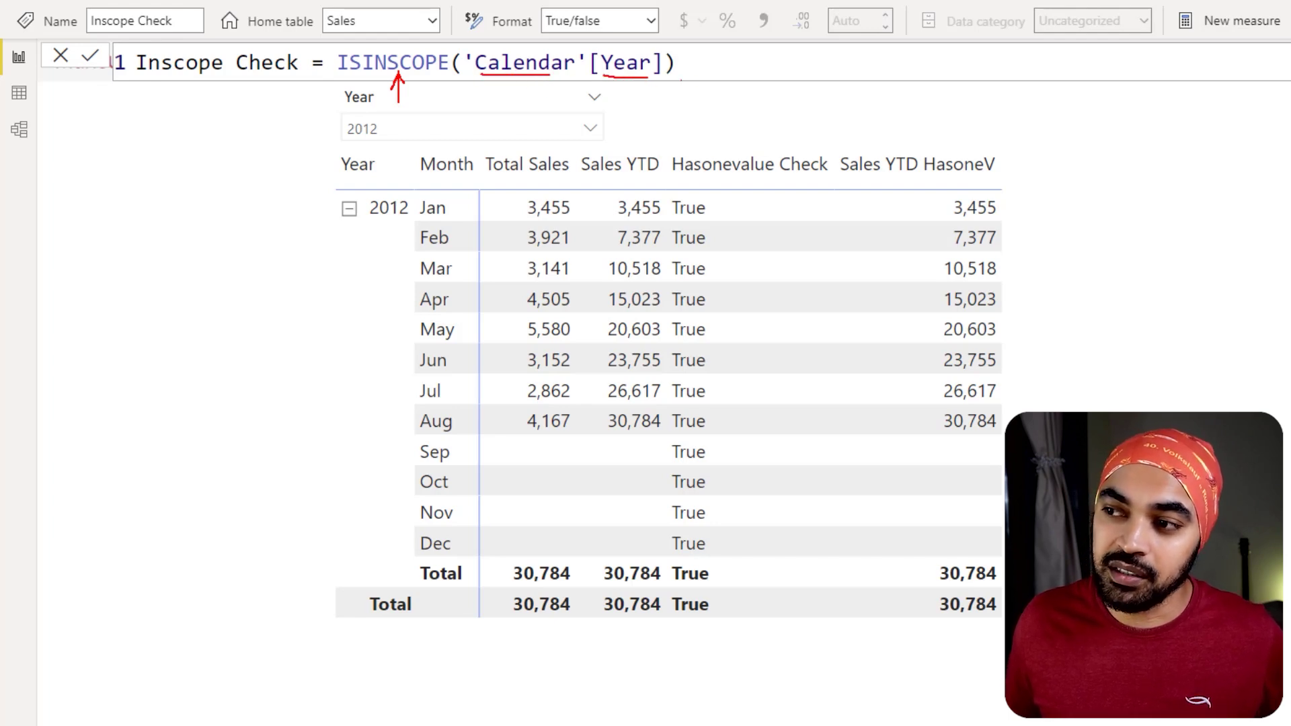
{"action": "left_click_drag", "start_coordinate": [1278, 283], "coordinate": [1093, 334]}
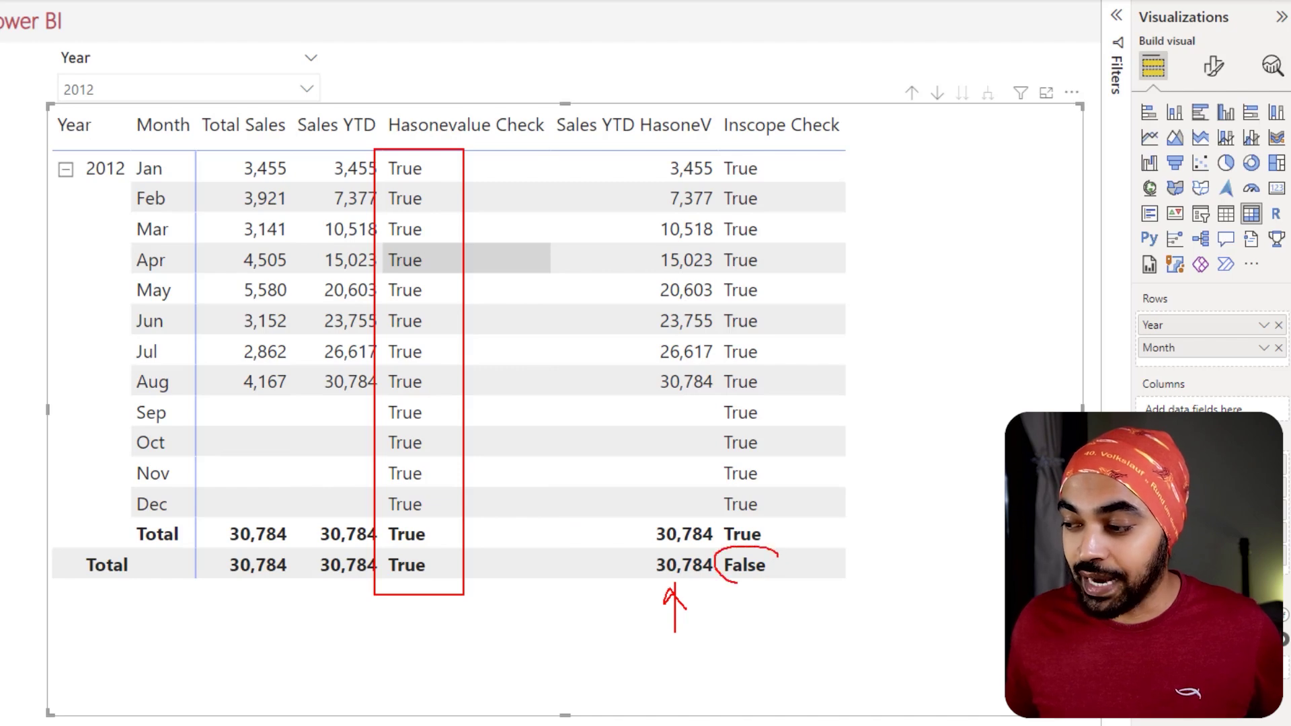
{"action": "key", "text": "Escape"}
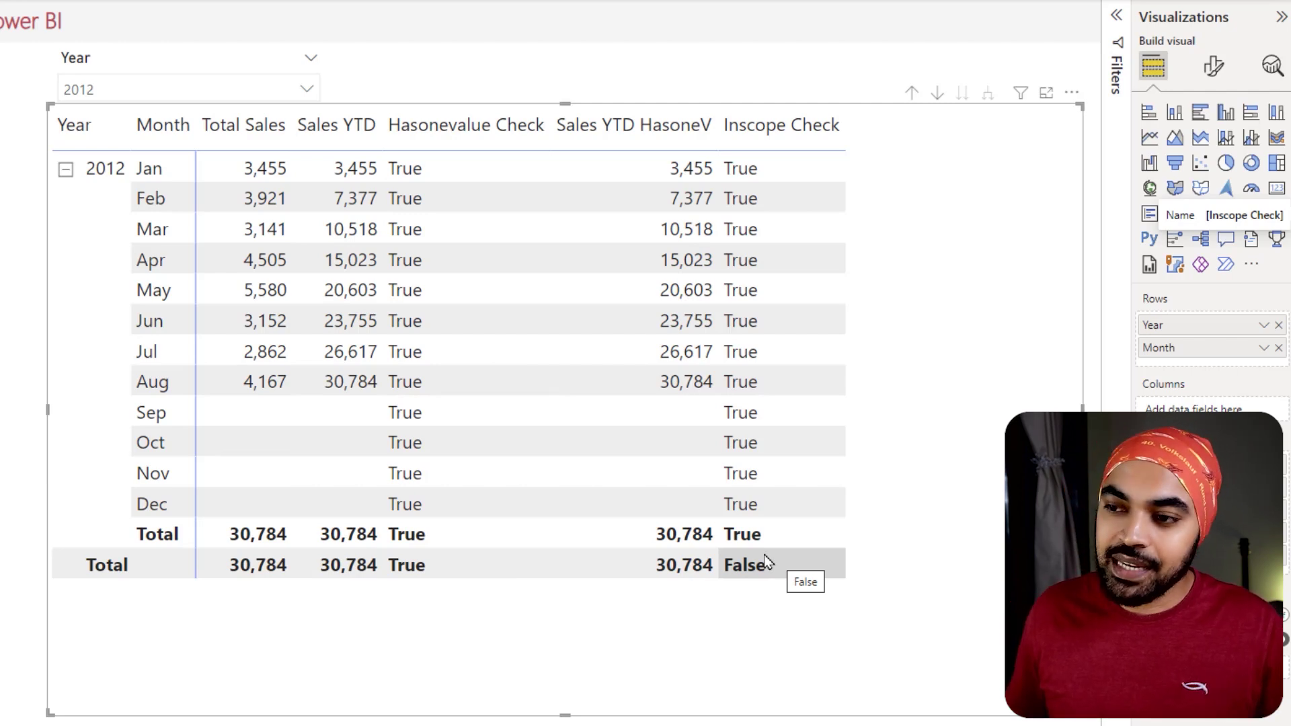
{"action": "left_click_drag", "start_coordinate": [16, 198], "coordinate": [90, 188]}
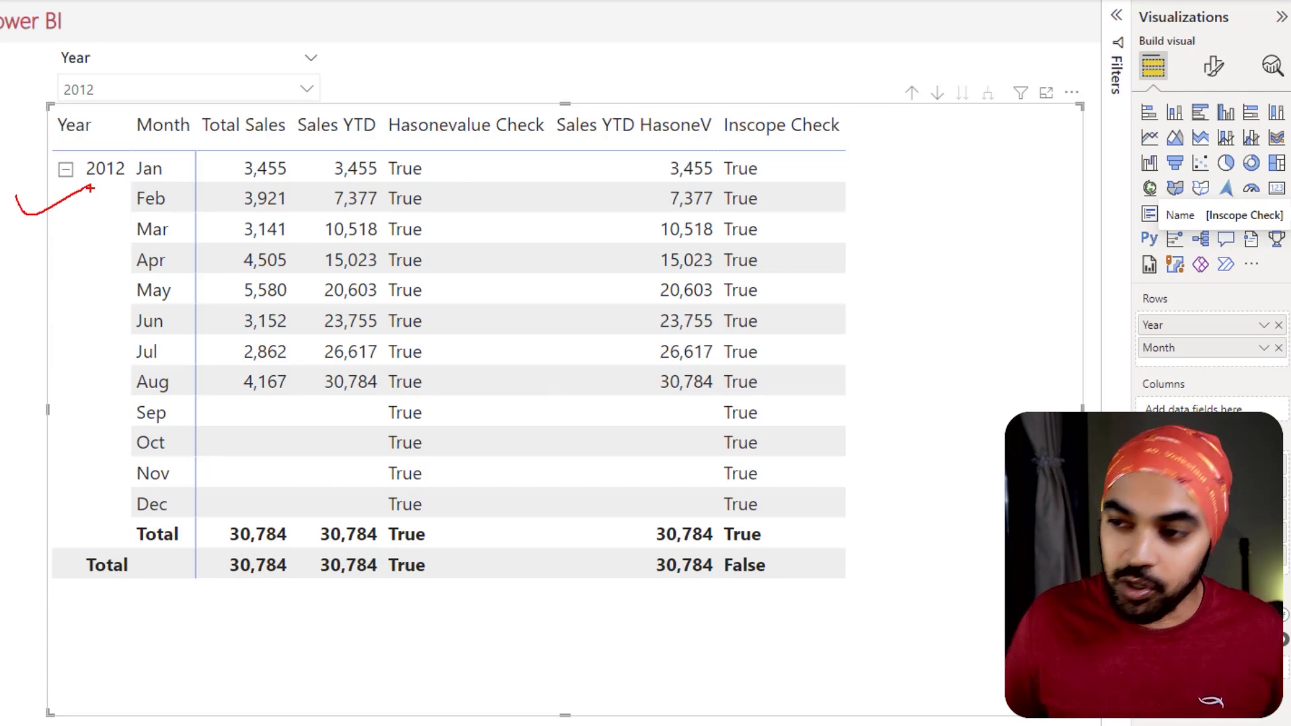
{"action": "key", "text": "Escape"}
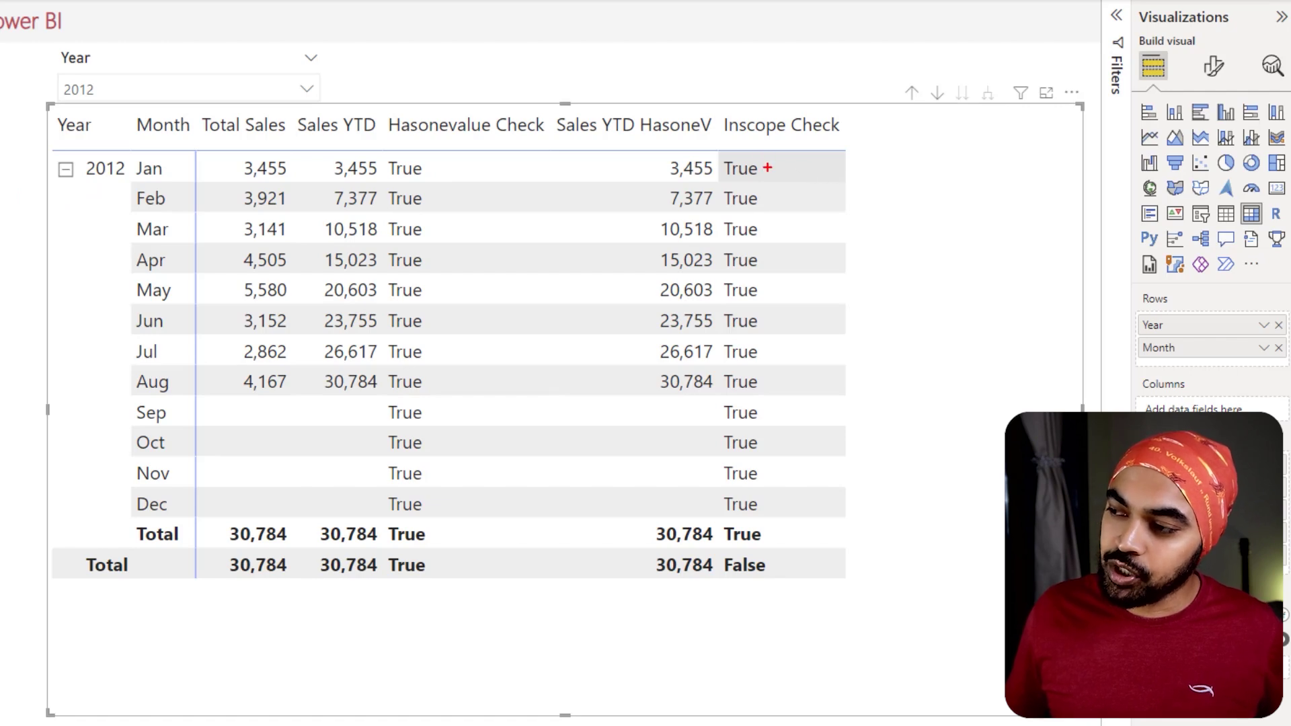
{"action": "mouse_move", "coordinate": [764, 152]}
{"action": "left_mouse_down"}
{"action": "mouse_move", "coordinate": [777, 287]}
{"action": "mouse_move", "coordinate": [773, 543]}
{"action": "left_mouse_up"}
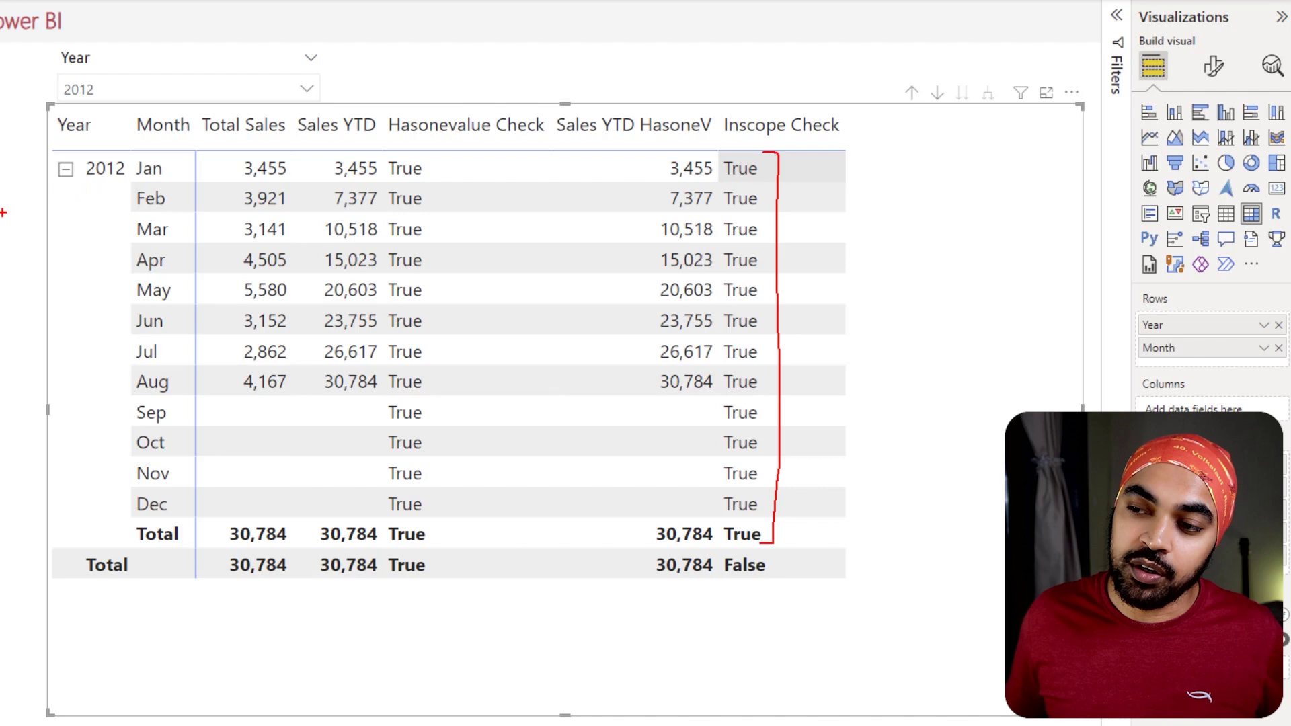
{"action": "left_click_drag", "start_coordinate": [4, 212], "coordinate": [50, 191]}
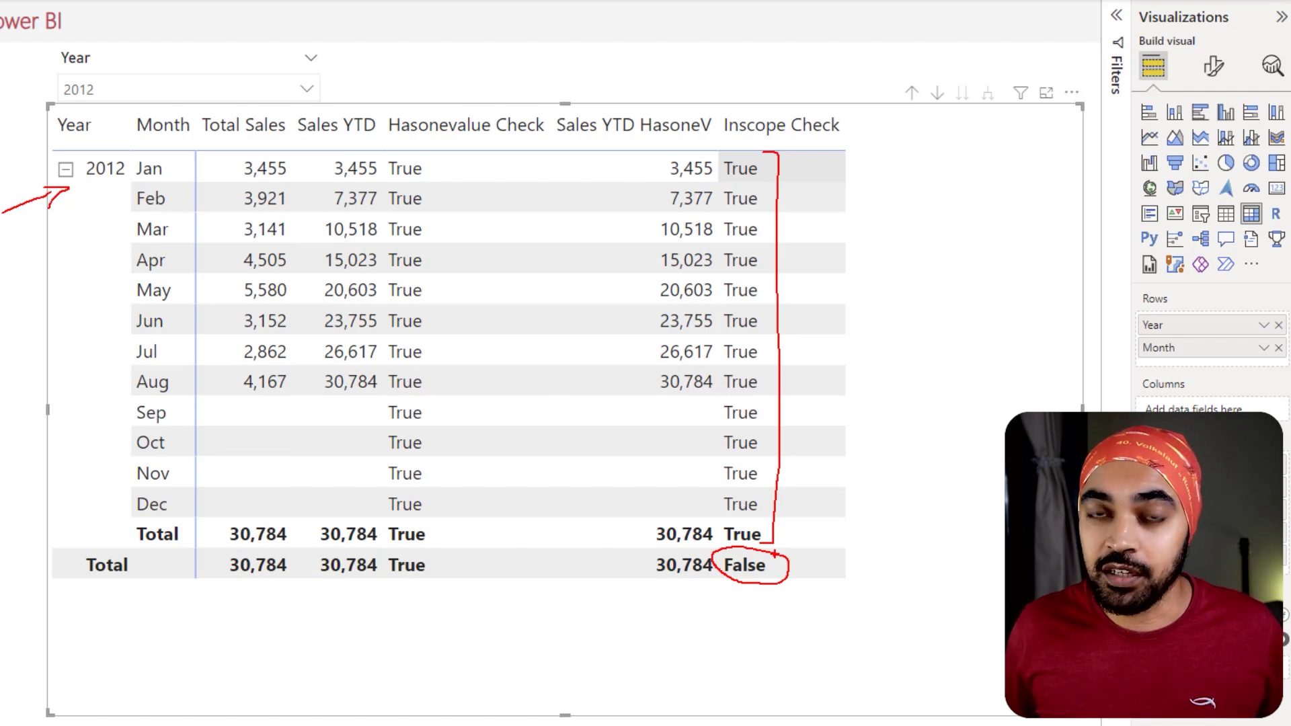
{"action": "key", "text": "Escape"}
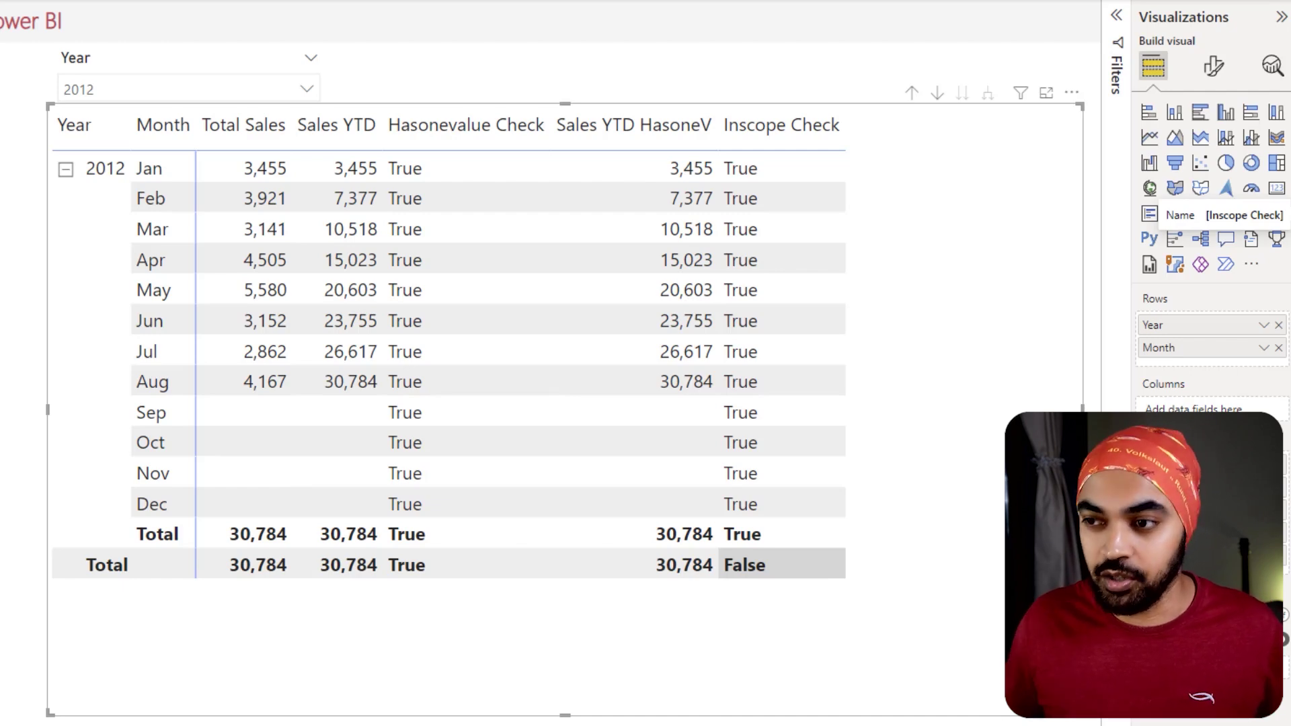
Step: Duplicate the matrix with copy and paste and resize the copy beside the original
{"action": "left_click", "coordinate": [969, 210]}
{"action": "key", "text": "ctrl+c"}
{"action": "key", "text": "ctrl+v"}
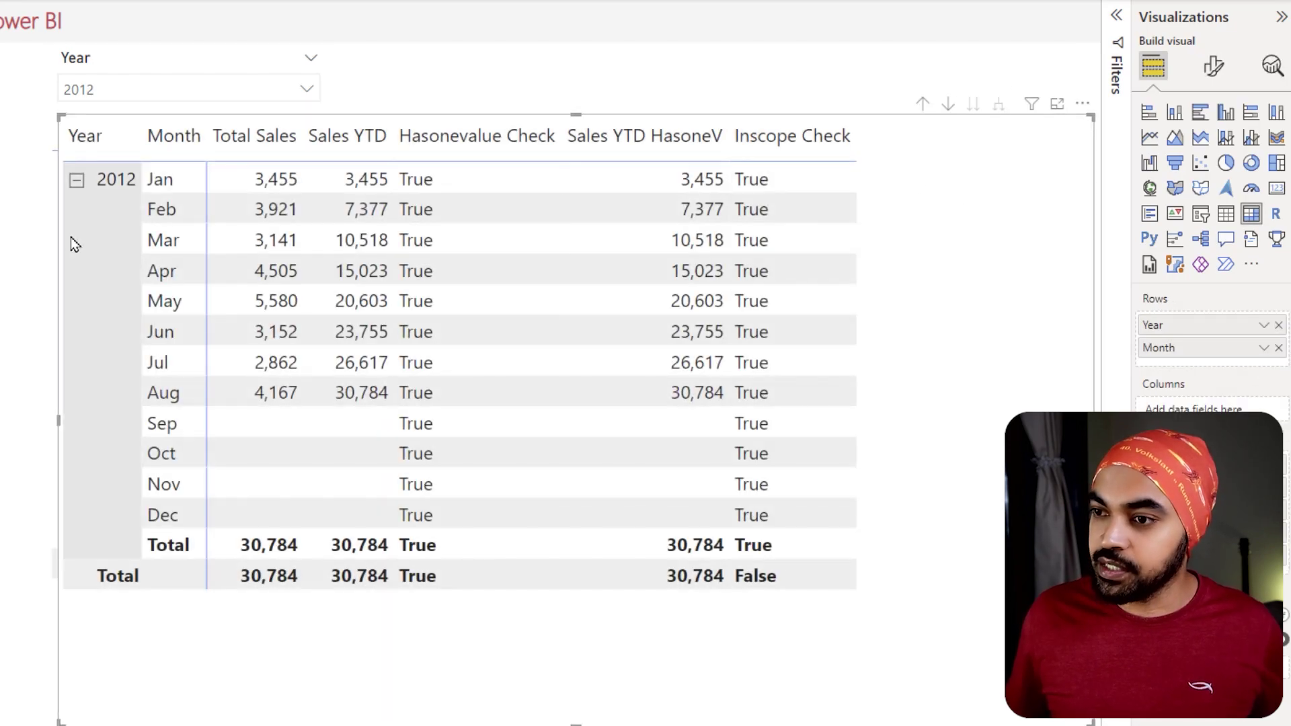
{"action": "left_click_drag", "start_coordinate": [58, 422], "coordinate": [473, 424]}
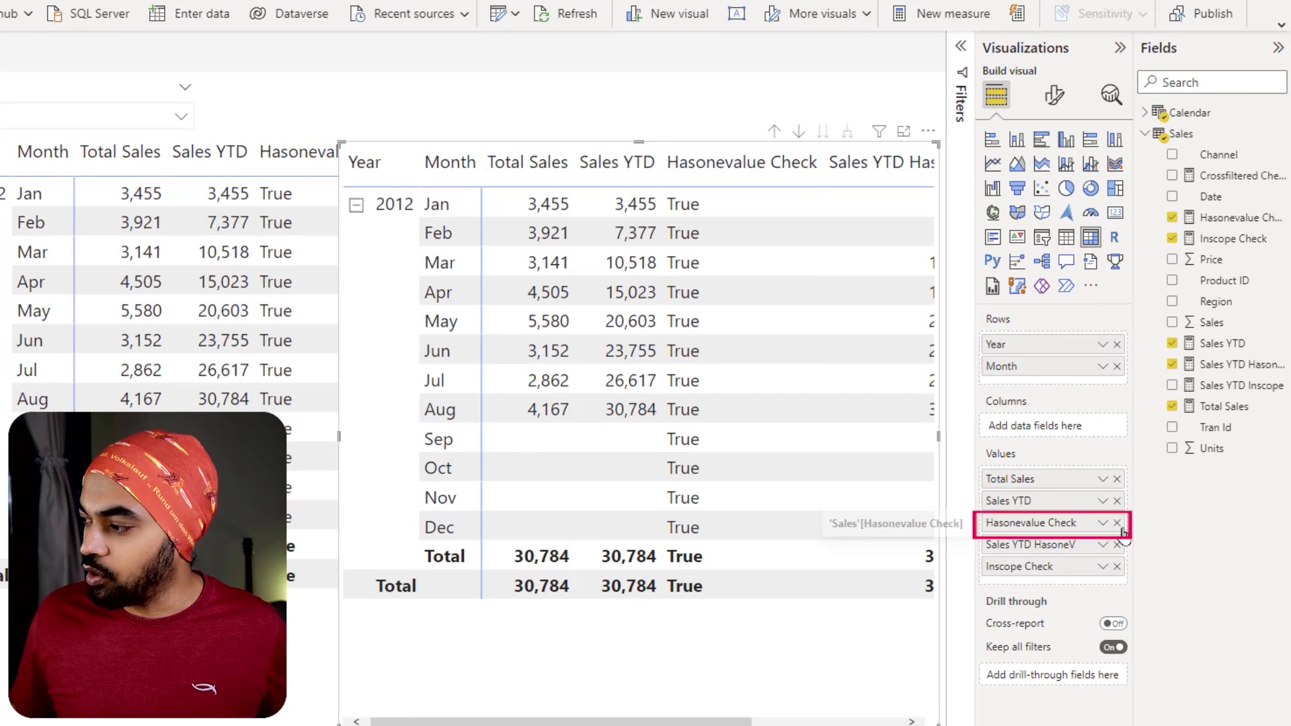
Step: Remove Hasonevalue Check and Sales YTD HasoneV from the copied matrix's values
{"action": "left_click", "coordinate": [1258, 511]}
{"action": "left_click", "coordinate": [1118, 524]}
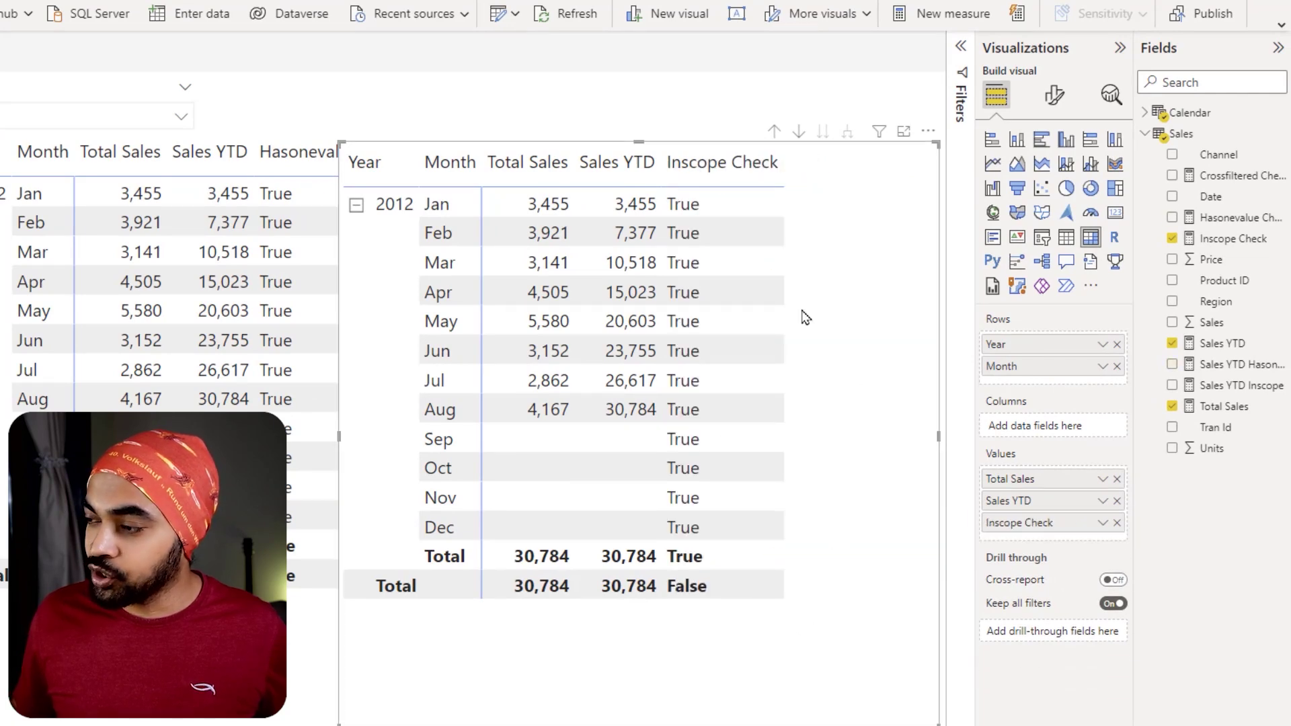
{"action": "left_click_drag", "start_coordinate": [654, 139], "coordinate": [775, 302]}
{"action": "mouse_move", "coordinate": [751, 253]}
{"action": "left_mouse_down"}
{"action": "mouse_move", "coordinate": [754, 263]}
{"action": "mouse_move", "coordinate": [798, 241]}
{"action": "left_mouse_up"}
{"action": "key", "text": "Escape"}
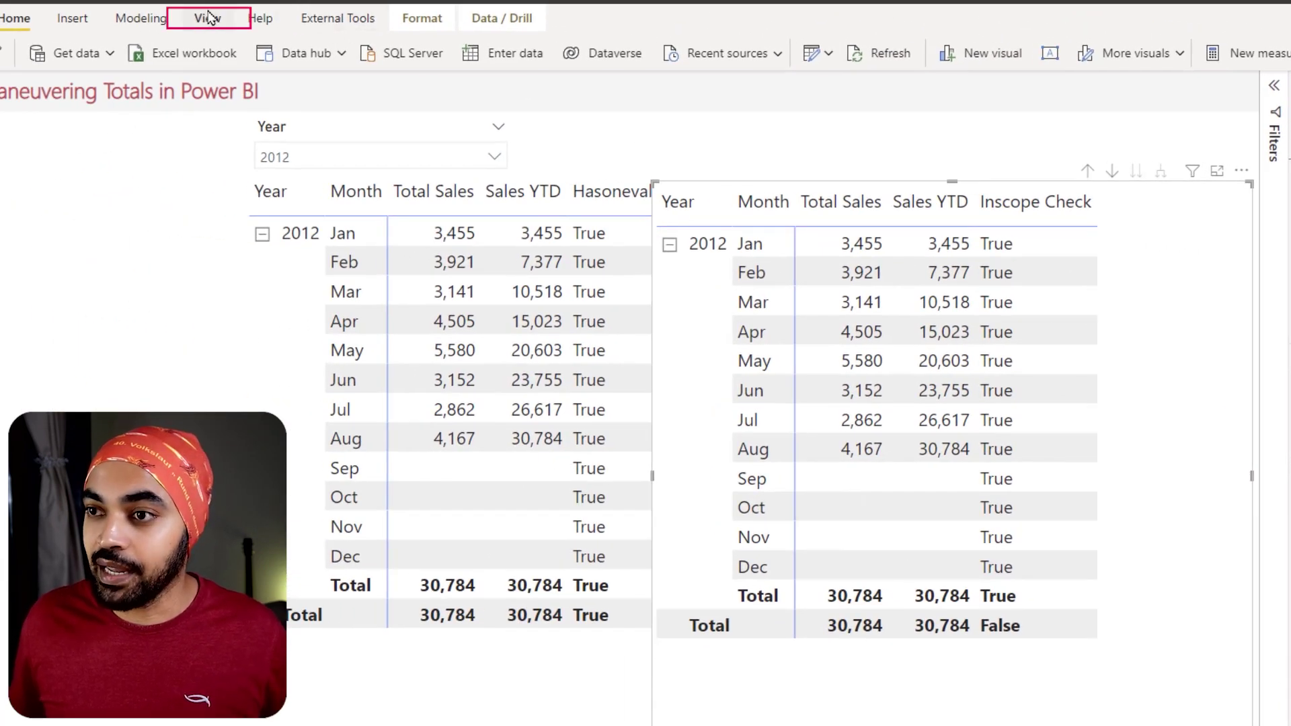
Step: Record visual timings in Performance analyzer, refresh visuals, and copy the second matrix's DAX query
{"action": "left_click", "coordinate": [207, 19]}
{"action": "left_click", "coordinate": [1174, 53]}
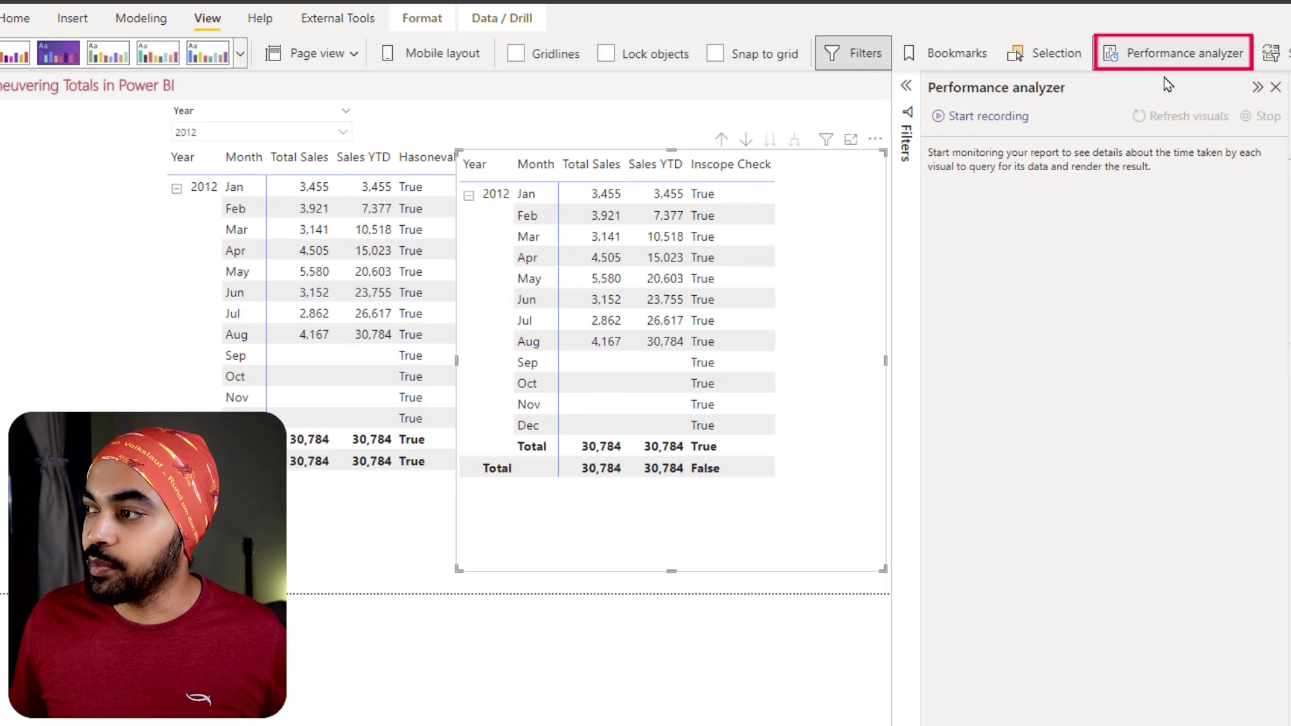
{"action": "left_click", "coordinate": [988, 116]}
{"action": "left_click", "coordinate": [1191, 162]}
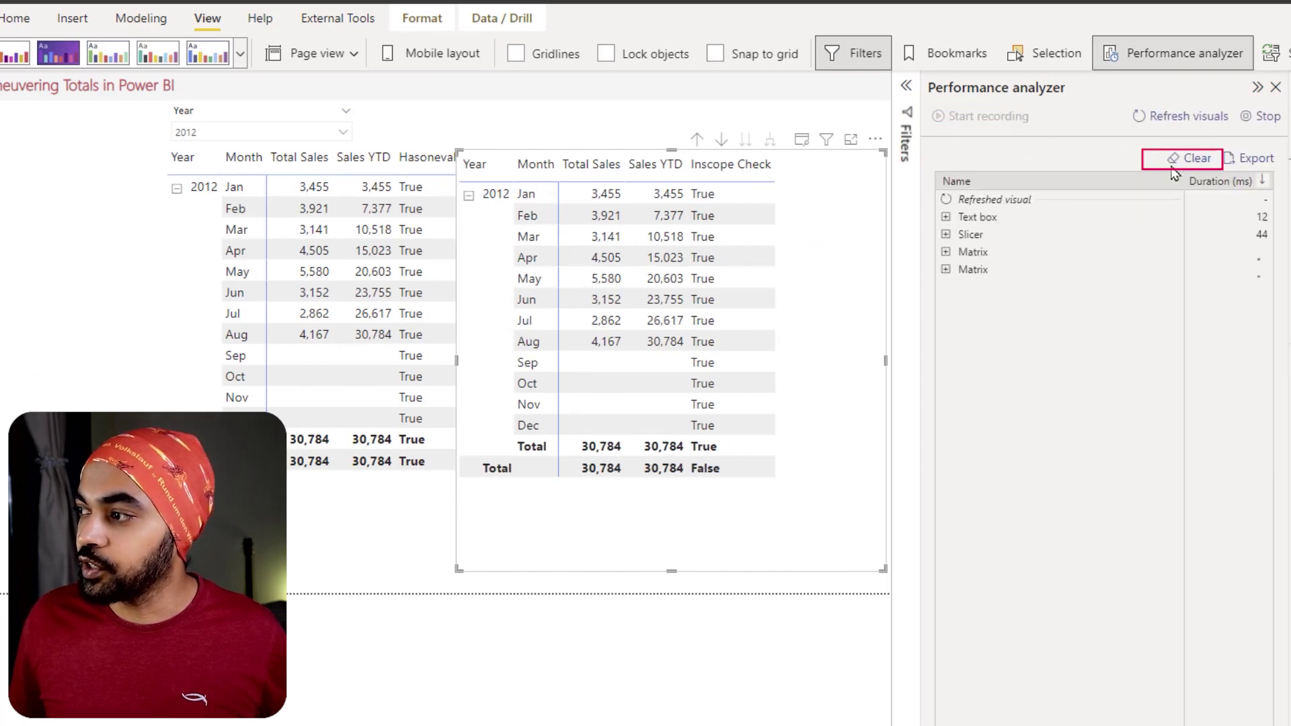
{"action": "left_click", "coordinate": [947, 269]}
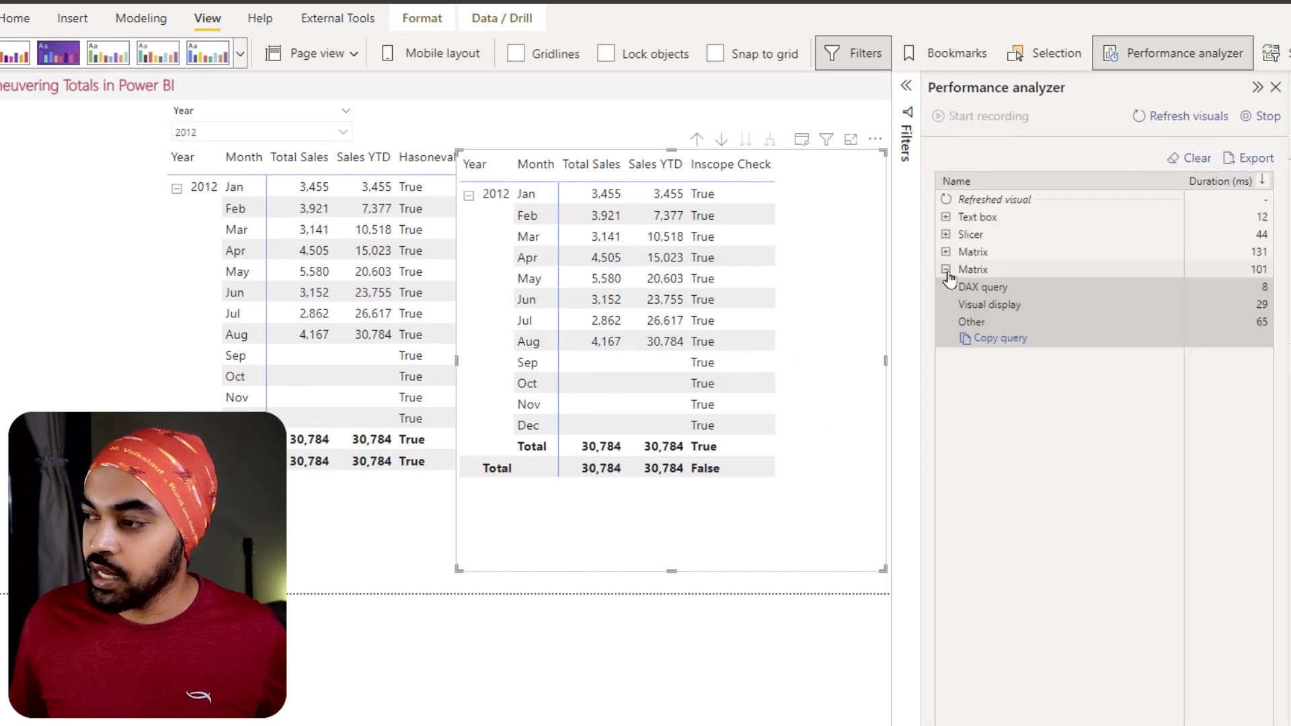
{"action": "left_click", "coordinate": [983, 343]}
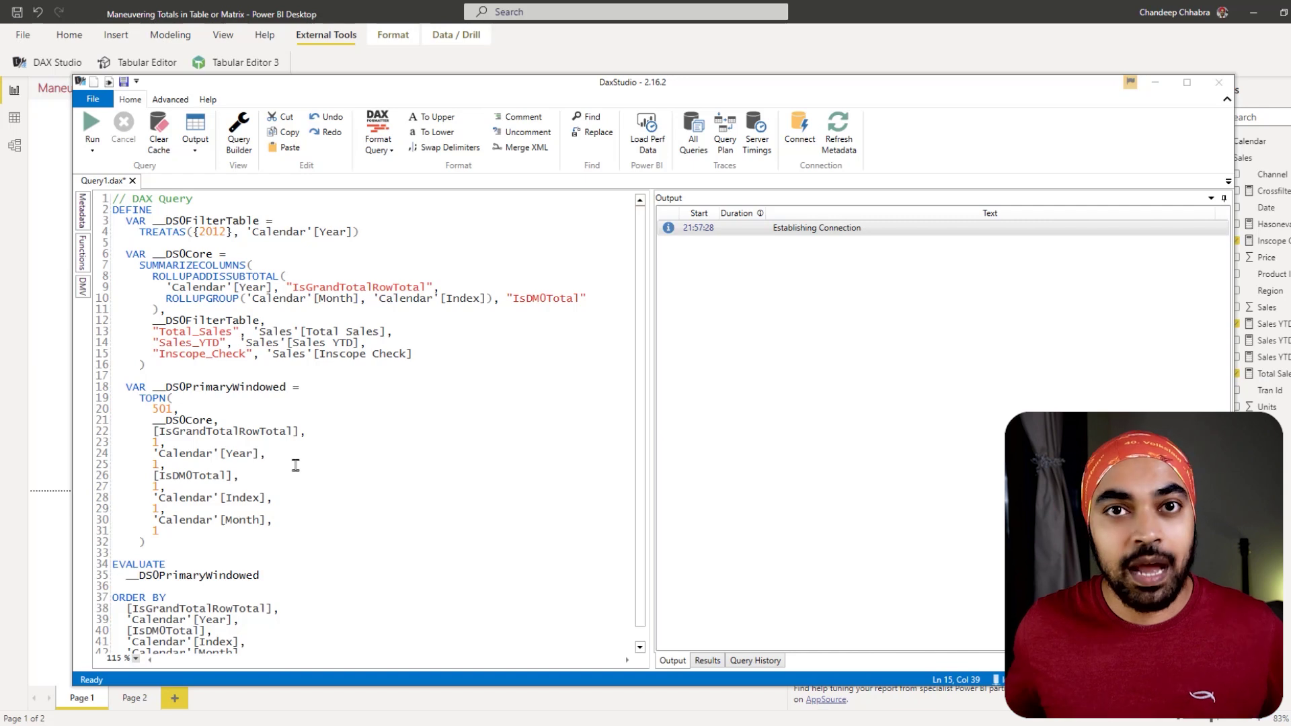
Step: Highlight the query's variable definitions, then run it to view the Inscope_Check results
{"action": "left_click_drag", "start_coordinate": [113, 220], "coordinate": [370, 420]}
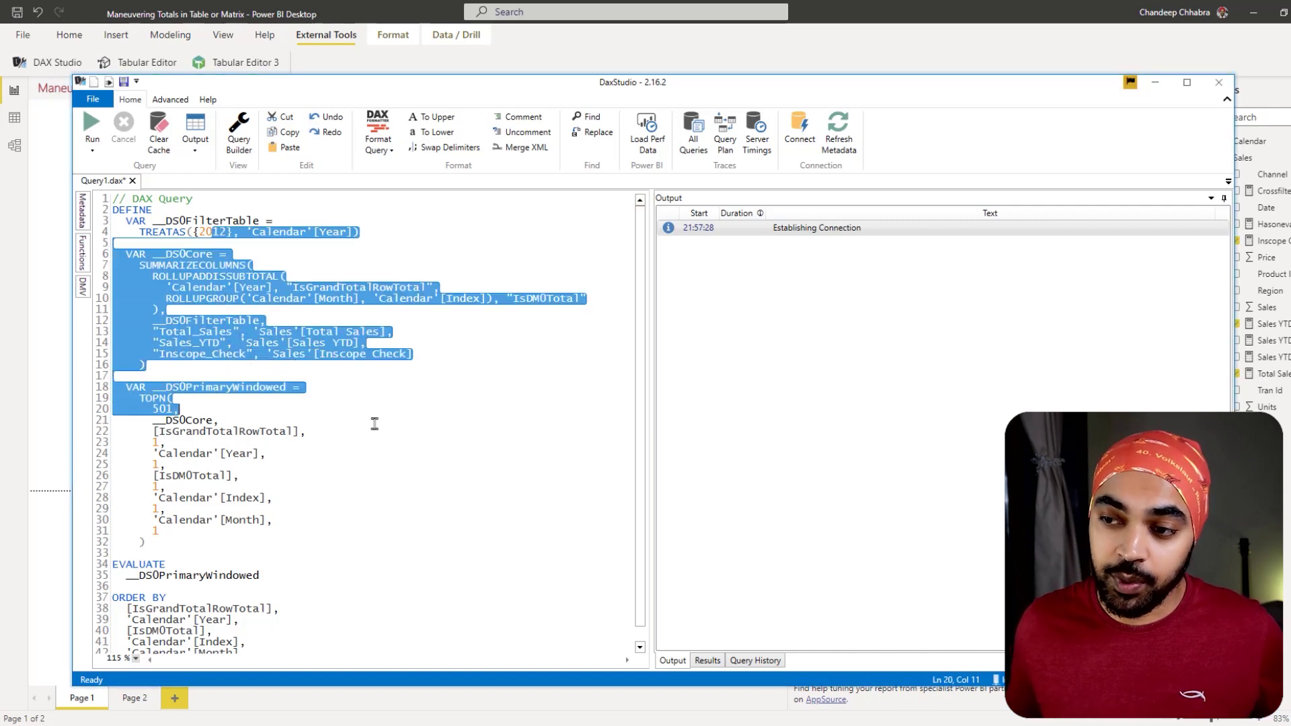
{"action": "left_click", "coordinate": [369, 420]}
{"action": "left_click", "coordinate": [27, 68]}
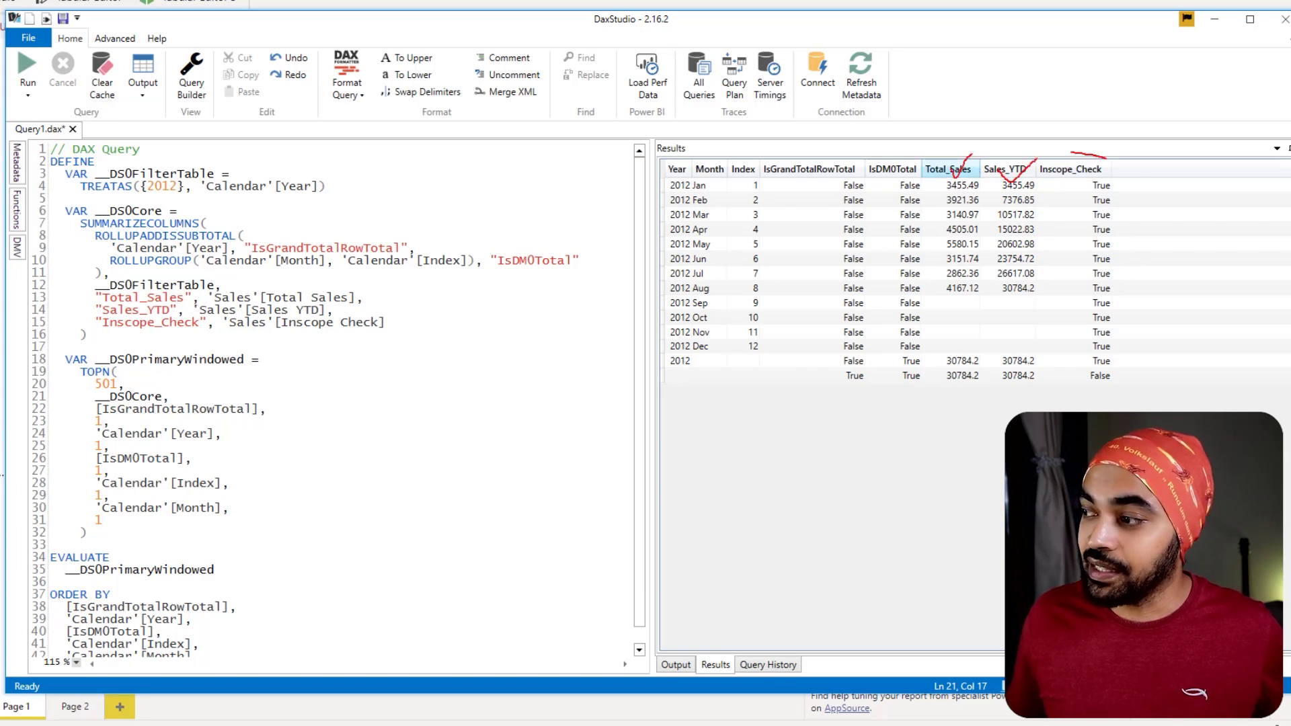
{"action": "left_click_drag", "start_coordinate": [1072, 153], "coordinate": [1100, 181]}
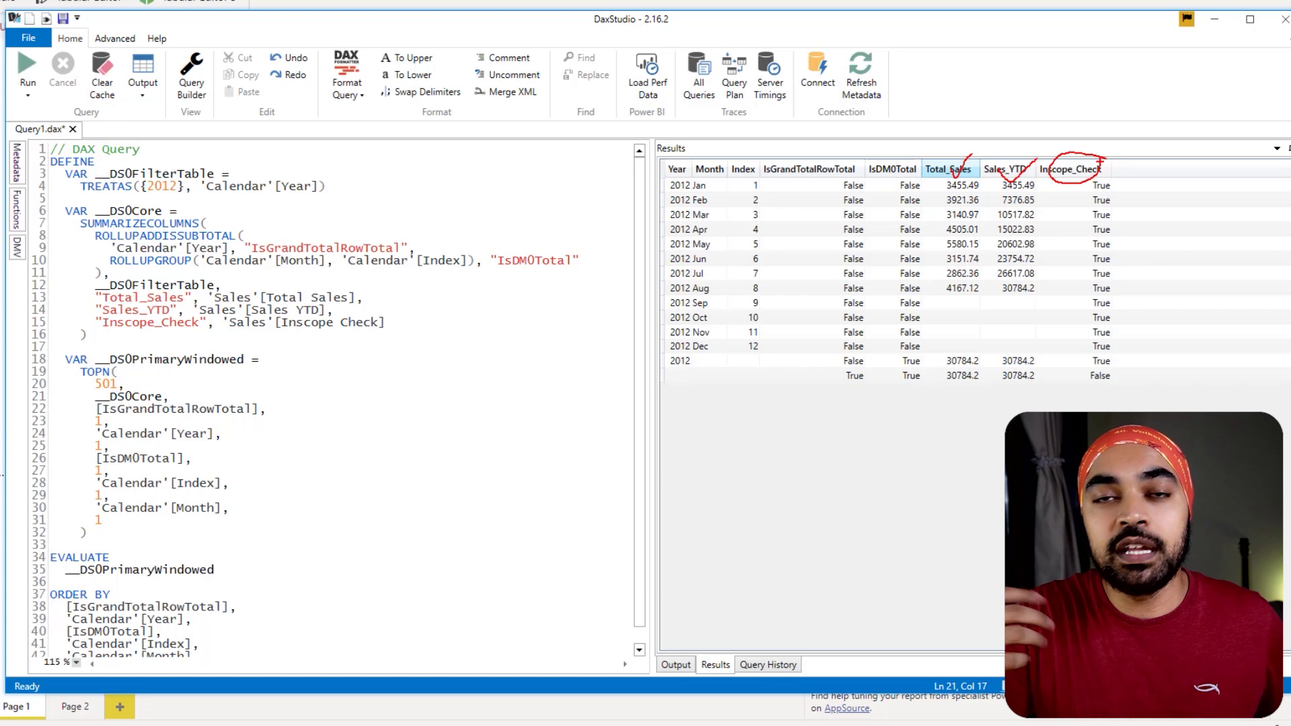
{"action": "key", "text": "Escape"}
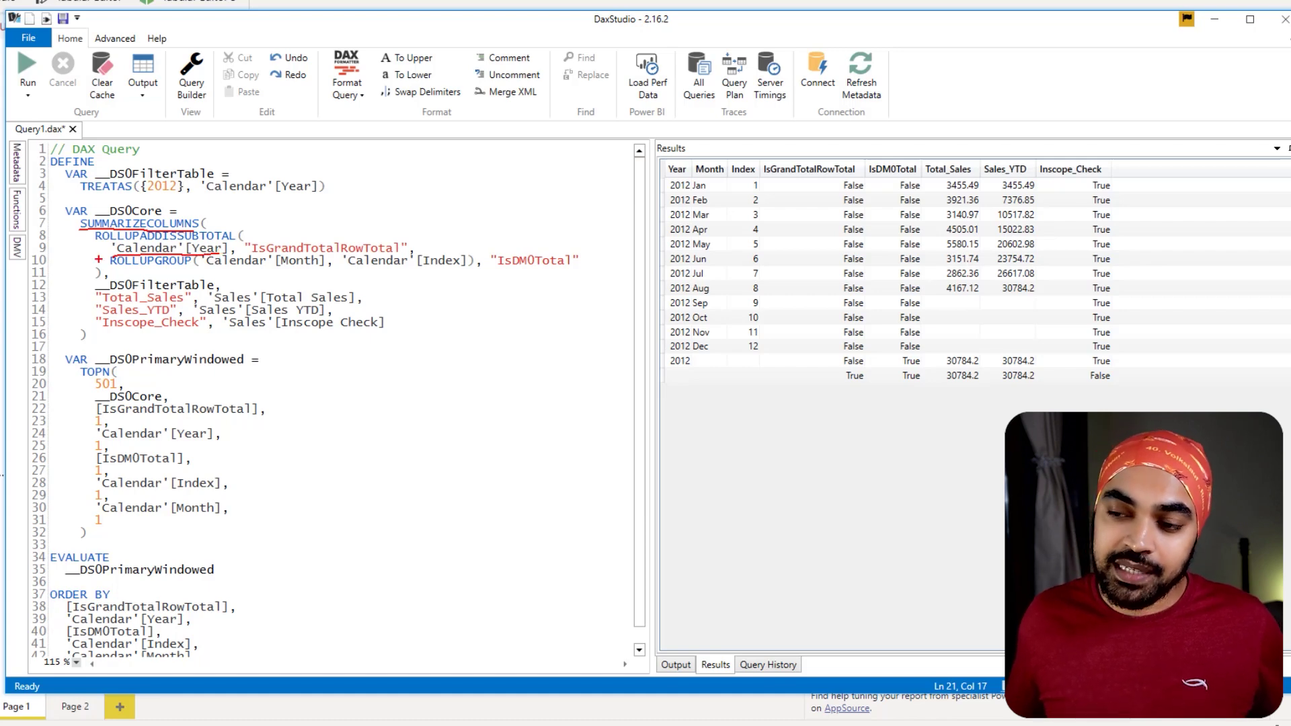
{"action": "key", "text": "Escape"}
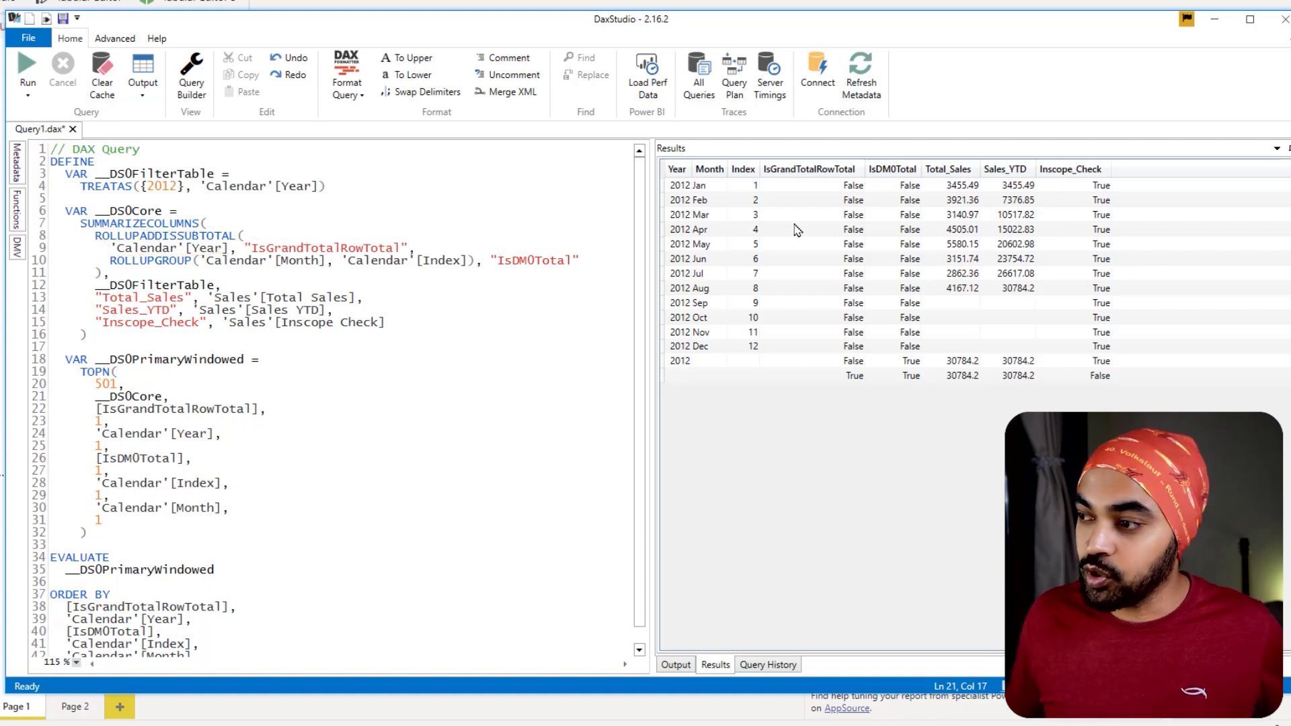
{"action": "mouse_move", "coordinate": [755, 154]}
{"action": "left_mouse_down"}
{"action": "mouse_move", "coordinate": [849, 275]}
{"action": "mouse_move", "coordinate": [881, 383]}
{"action": "left_mouse_up"}
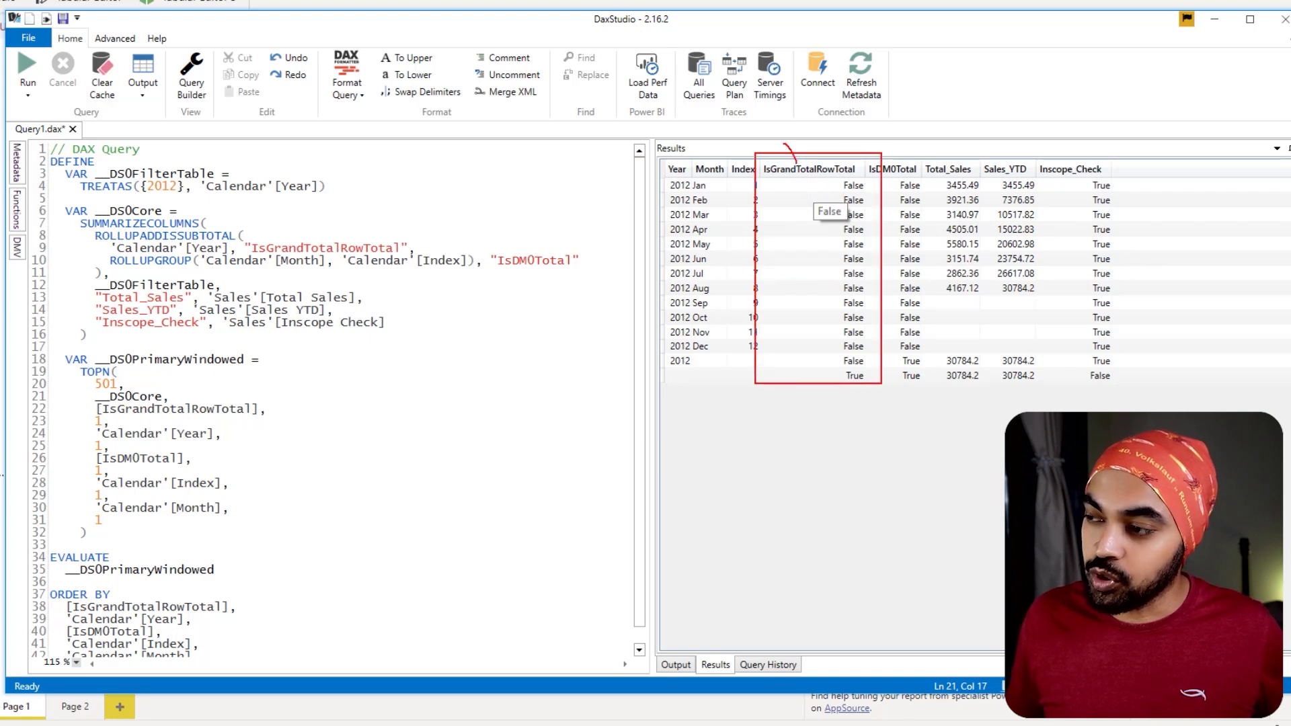
{"action": "mouse_move", "coordinate": [783, 143]}
{"action": "left_mouse_down"}
{"action": "mouse_move", "coordinate": [472, 172]}
{"action": "mouse_move", "coordinate": [322, 244]}
{"action": "left_mouse_up"}
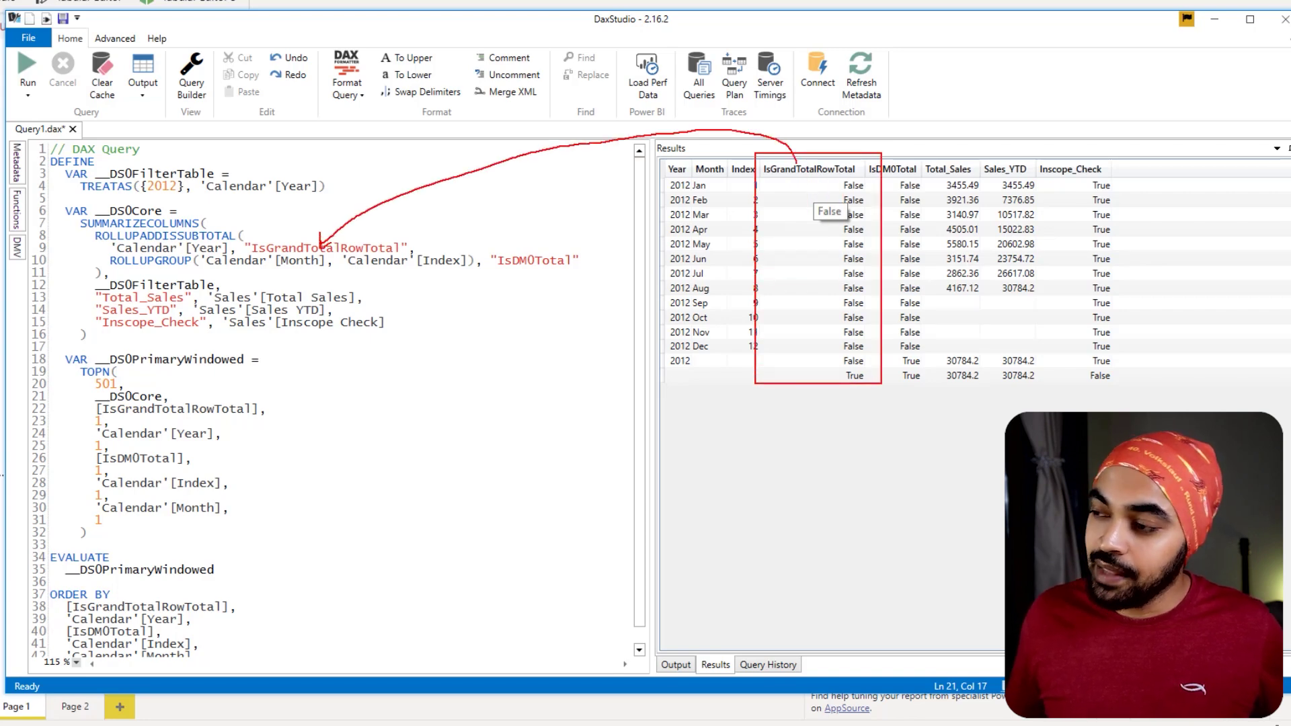
{"action": "key", "text": "Escape"}
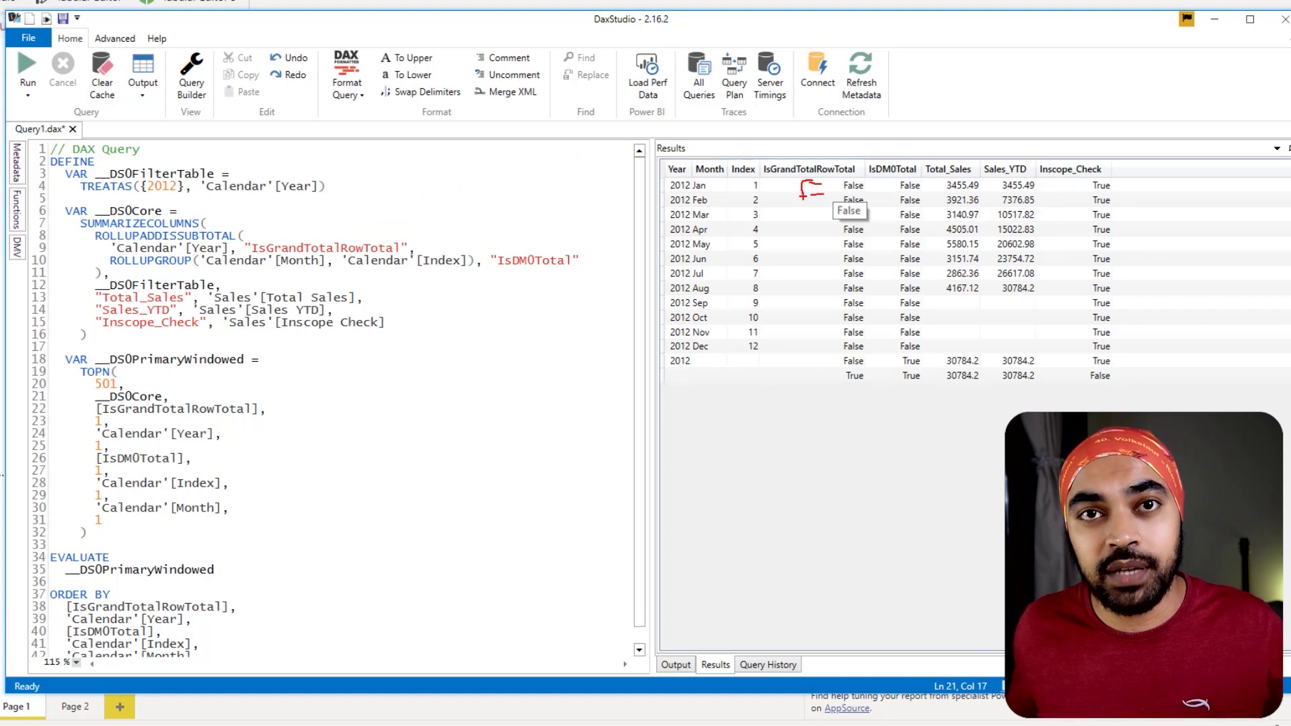
{"action": "key", "text": "Escape"}
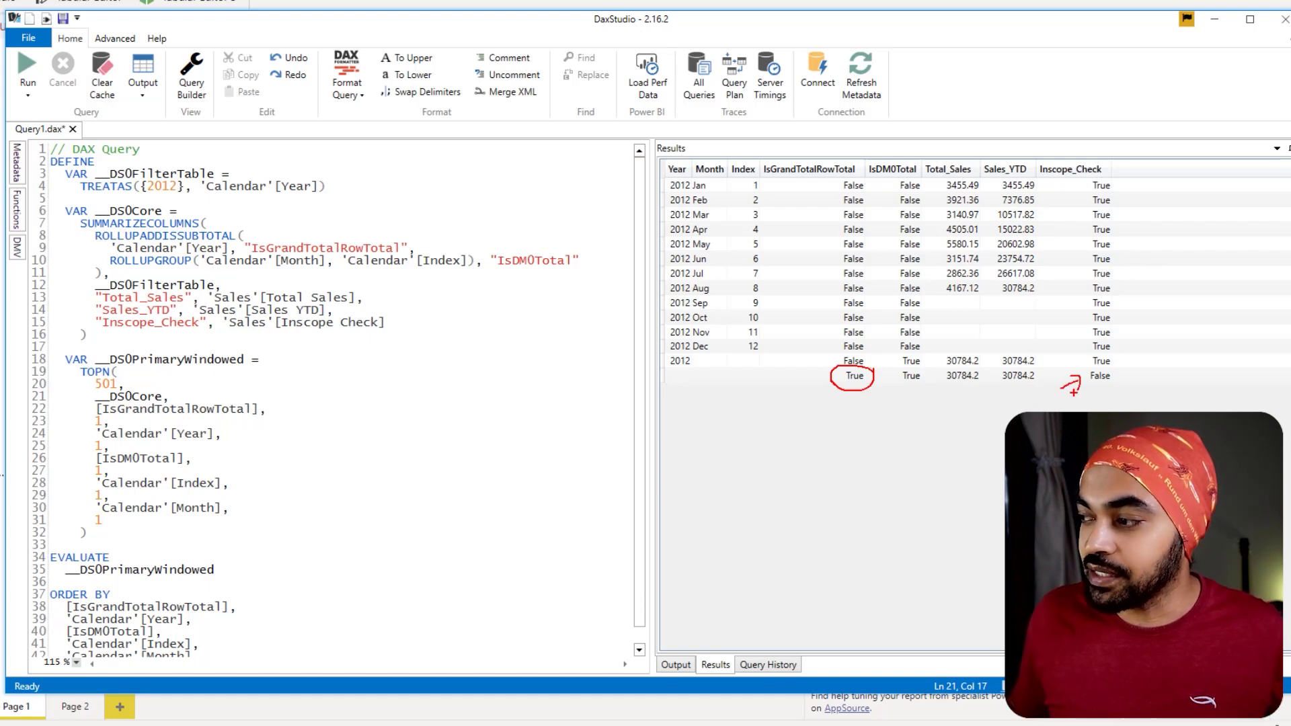
{"action": "key", "text": "Escape"}
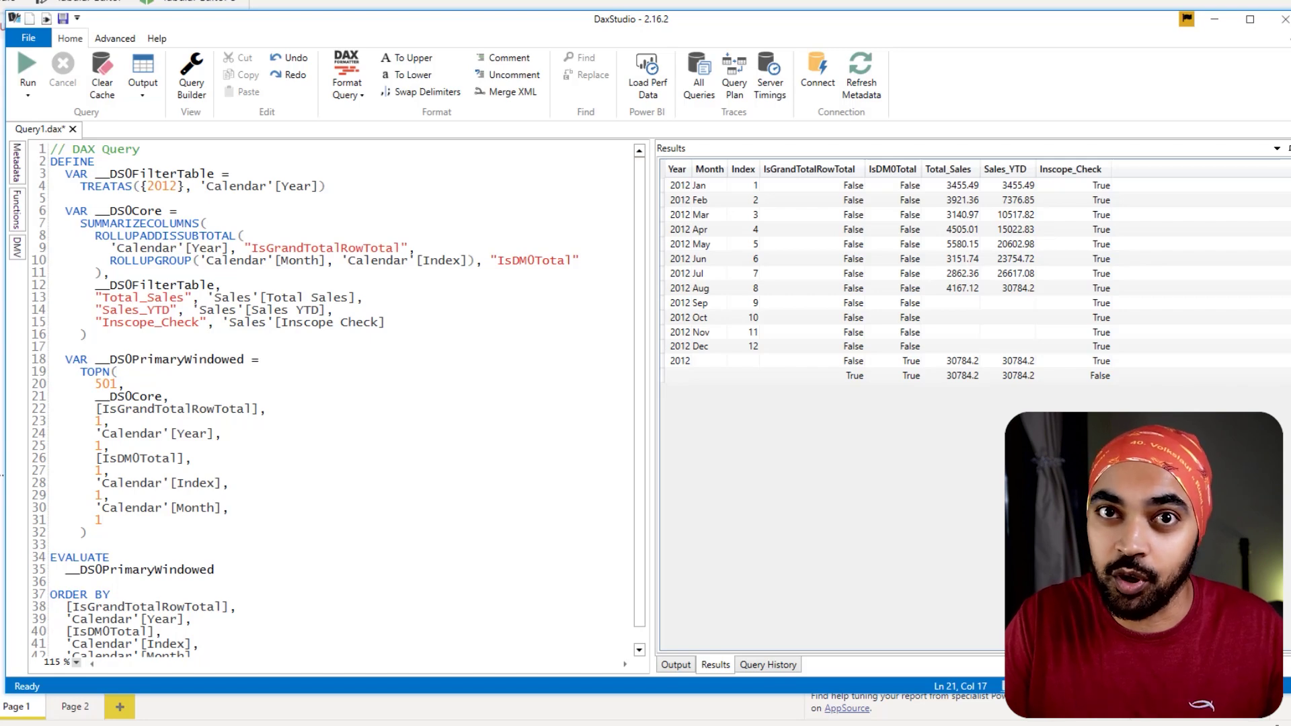
Step: Minimize DAX Studio, then stop and close Performance analyzer in the report
{"action": "left_click", "coordinate": [1216, 20]}
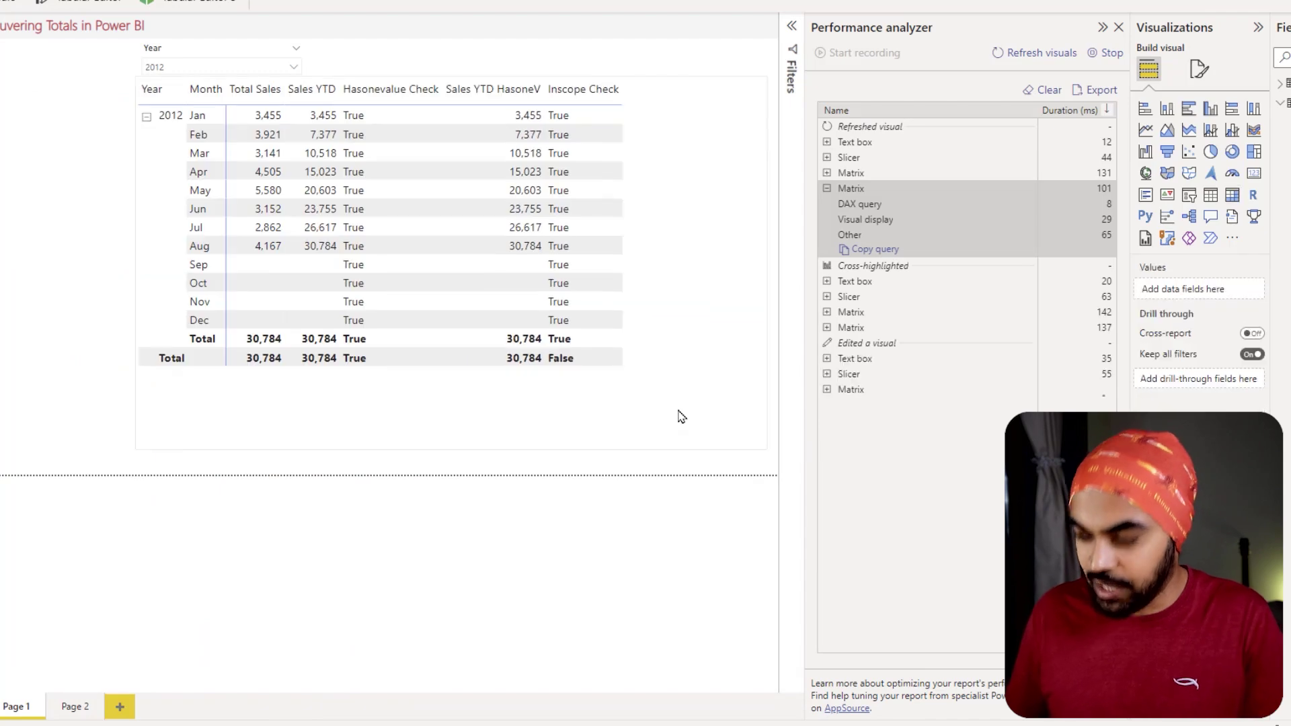
{"action": "left_click", "coordinate": [626, 416]}
{"action": "left_click", "coordinate": [1108, 54]}
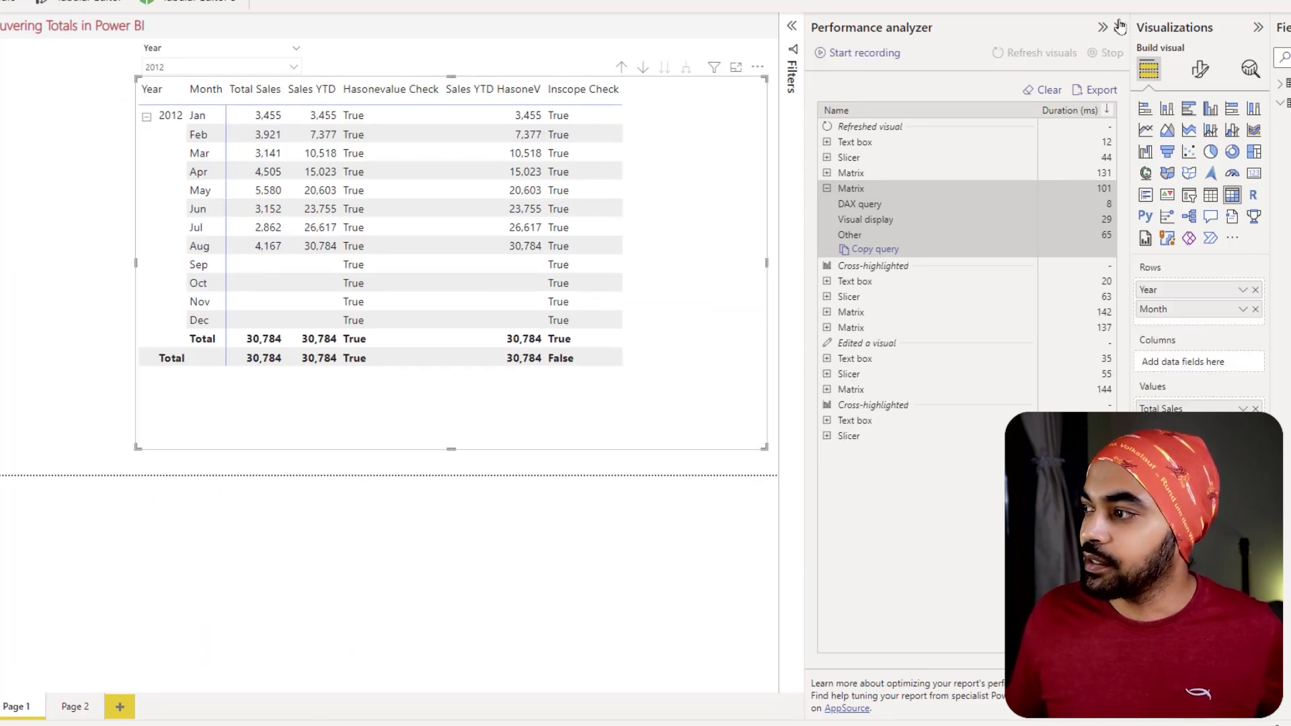
{"action": "left_click", "coordinate": [1116, 26]}
Step: Add Sales YTD Inscope, IF(ISINSCOPE('Calendar'[Year]), [Sales YTD]), and mark its blank grand total
{"action": "left_click", "coordinate": [1234, 317]}
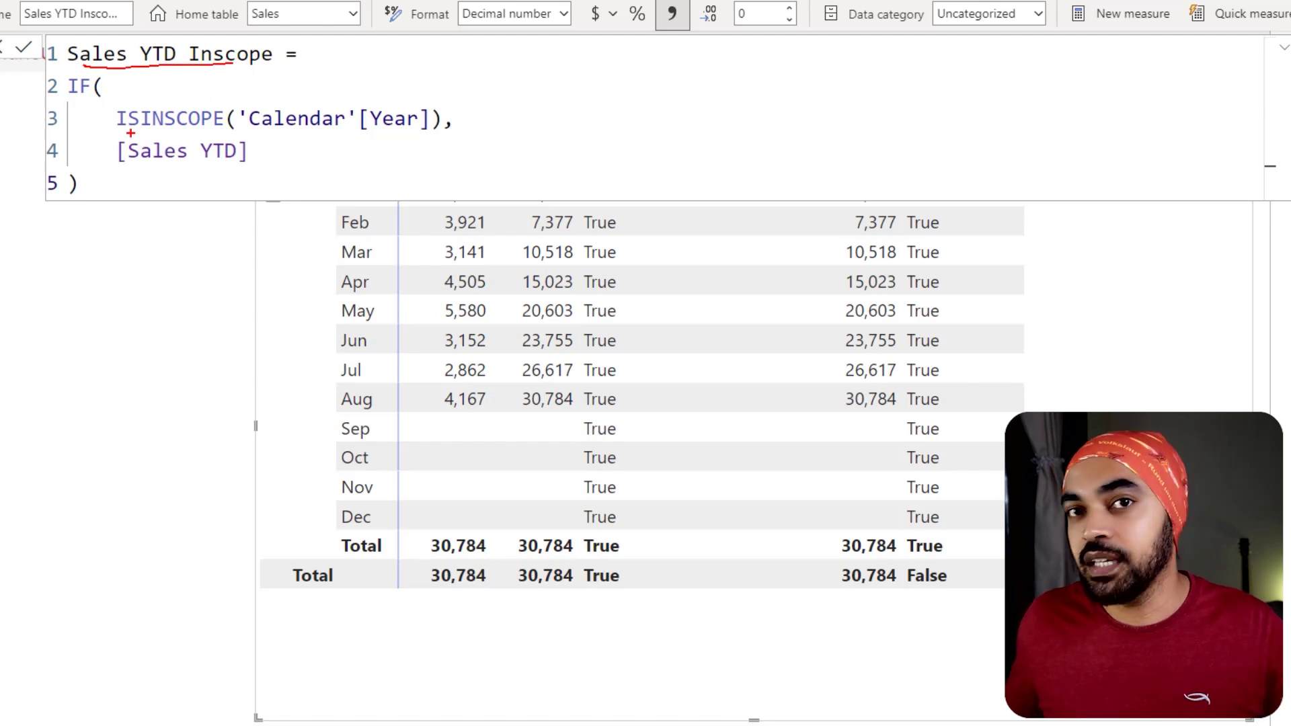
{"action": "left_click_drag", "start_coordinate": [131, 134], "coordinate": [189, 125]}
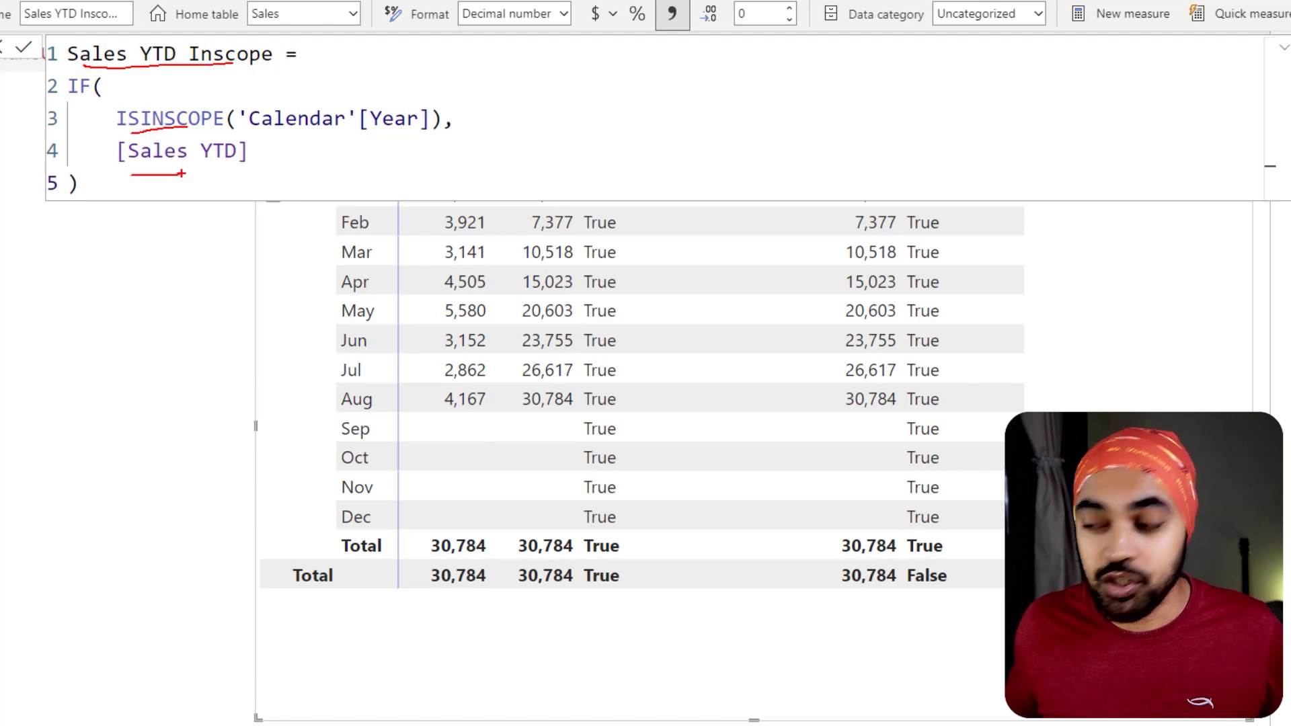
{"action": "left_click_drag", "start_coordinate": [936, 555], "coordinate": [968, 586]}
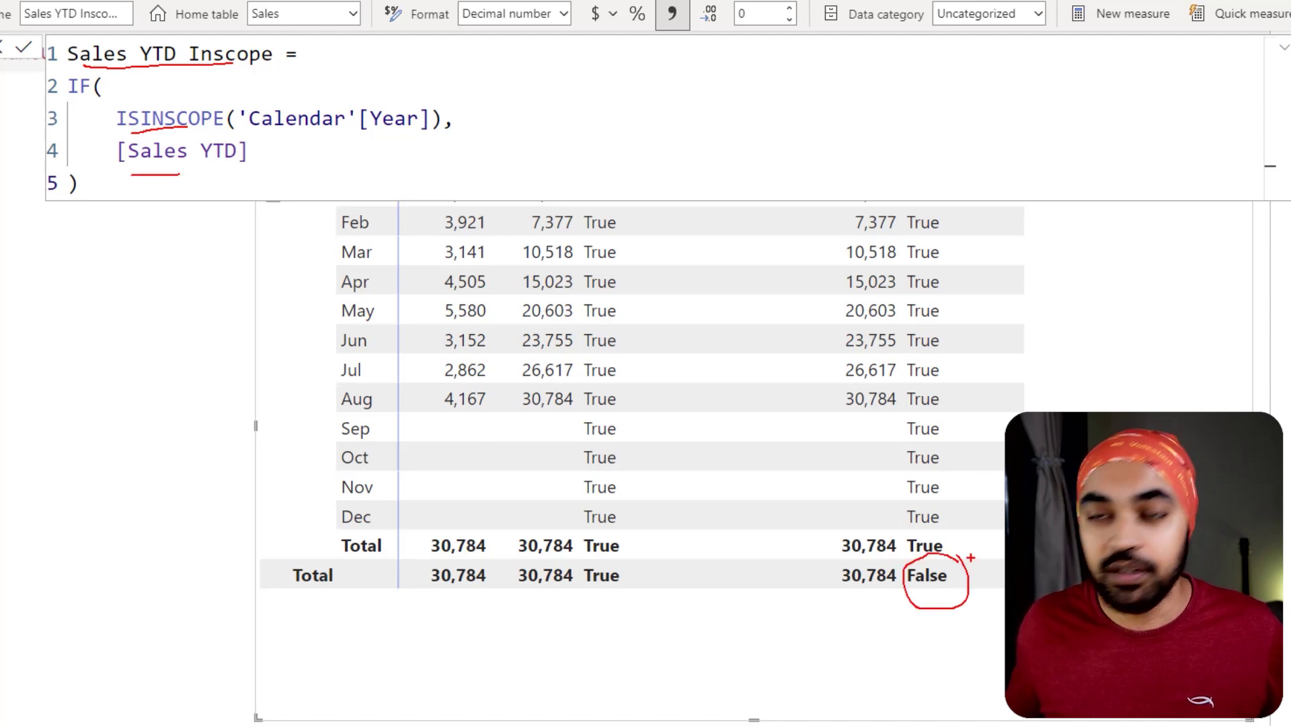
{"action": "key", "text": "Escape"}
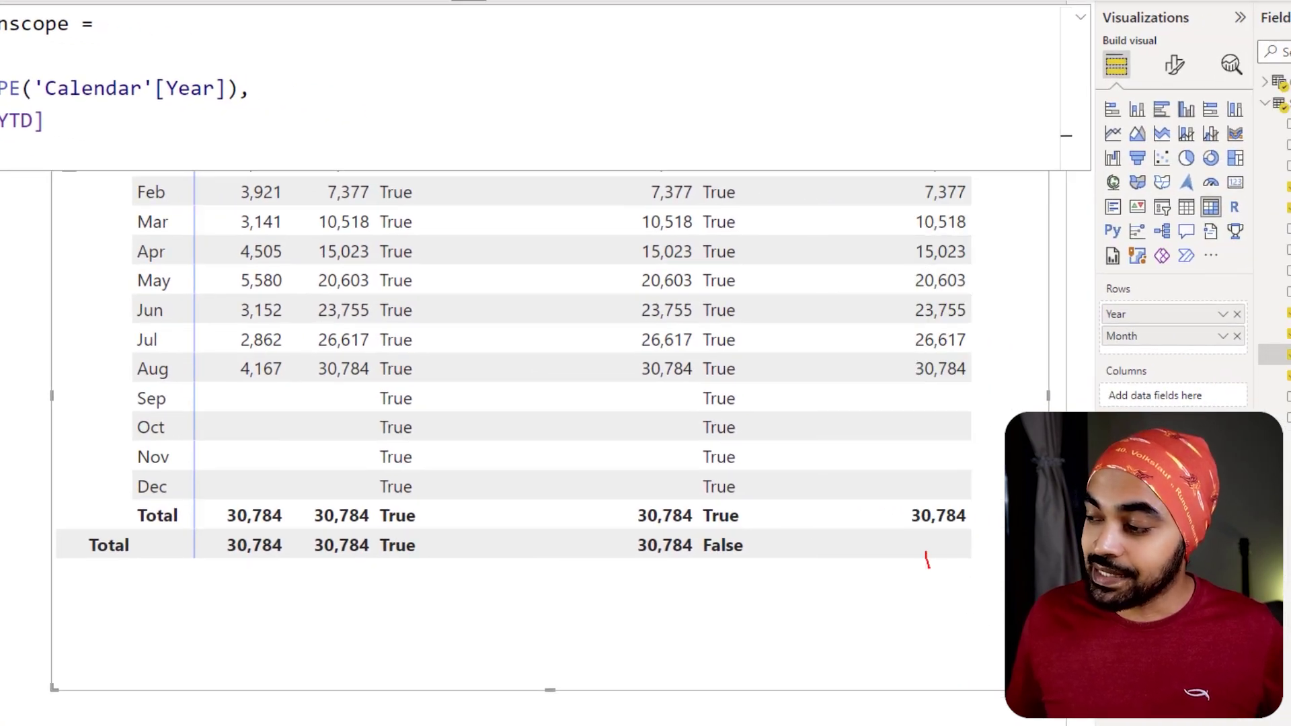
{"action": "left_click_drag", "start_coordinate": [928, 568], "coordinate": [970, 532]}
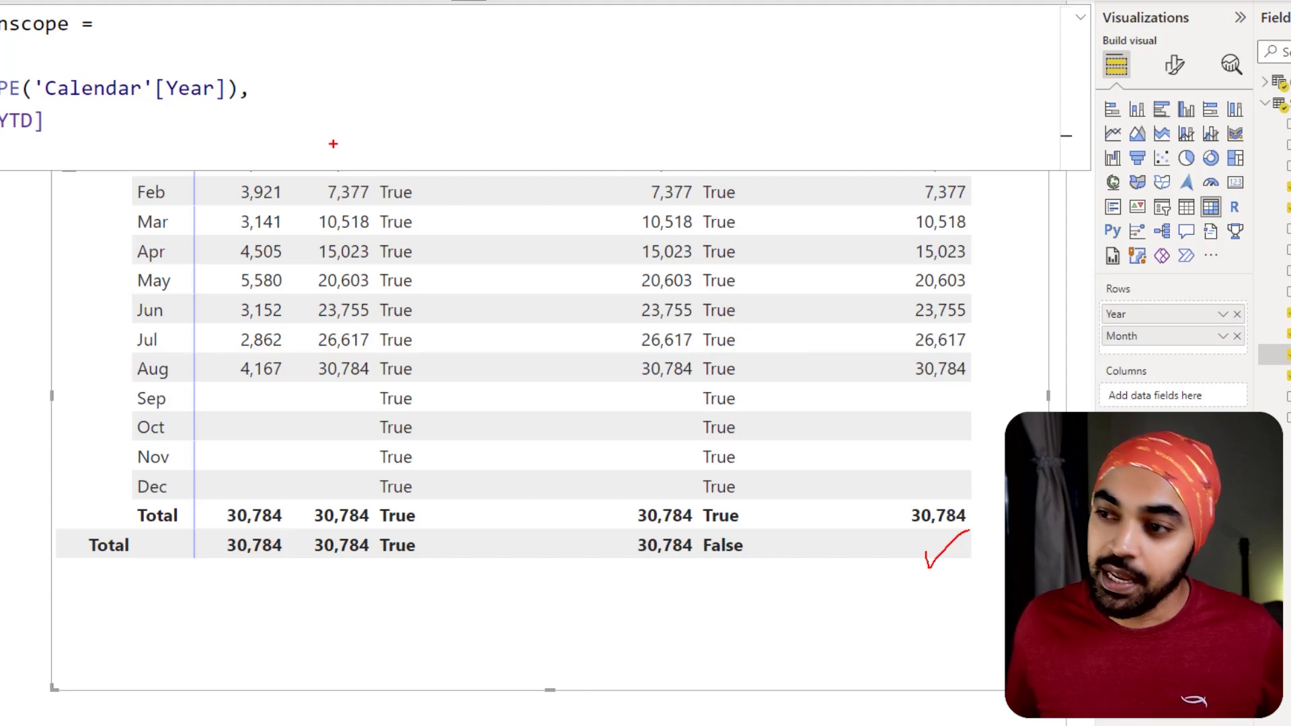
{"action": "key", "text": "Escape"}
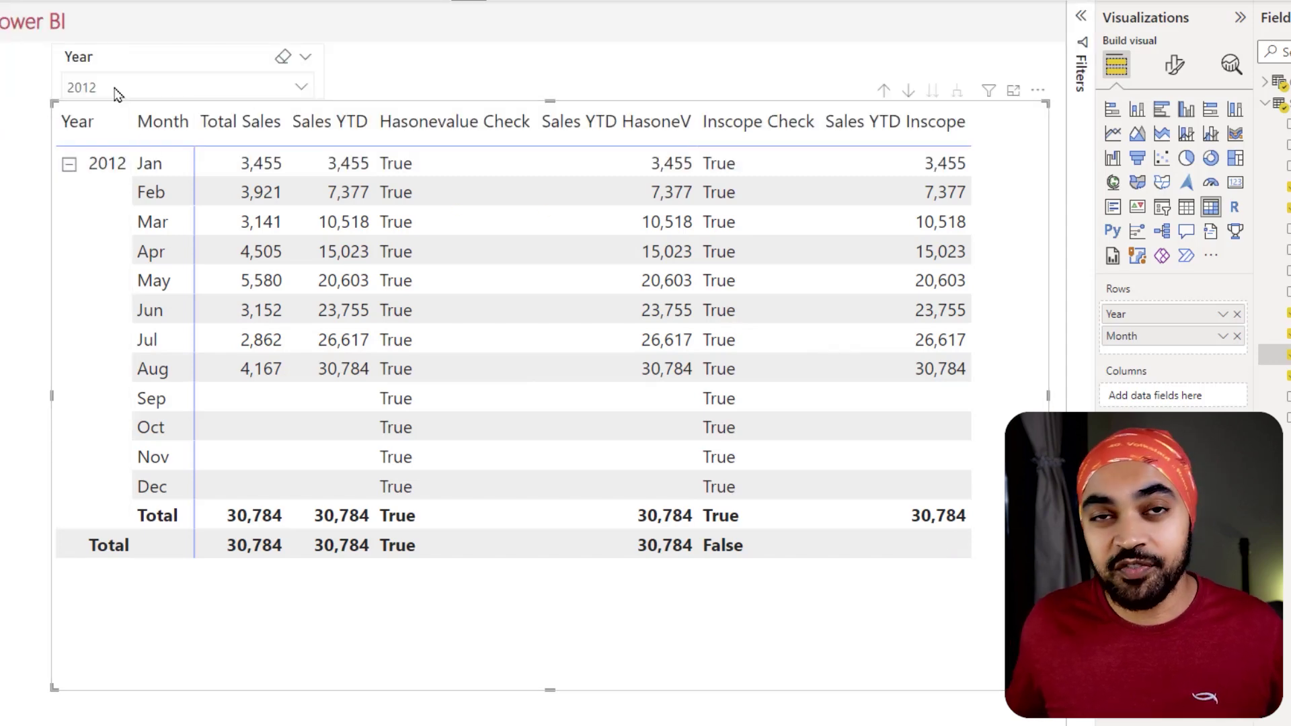
Step: Clear the Year slicer to show 2011 and 2012, then mark the blank grand totals
{"action": "left_click", "coordinate": [114, 93]}
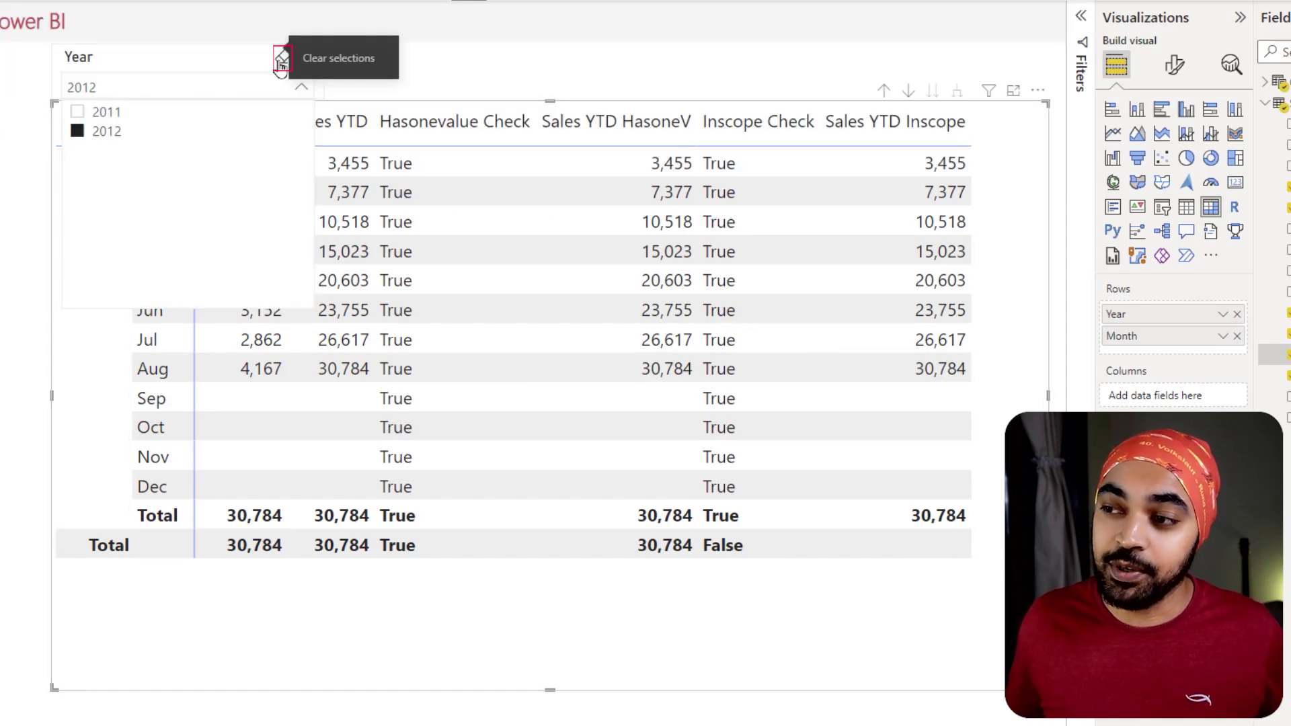
{"action": "left_click", "coordinate": [281, 62]}
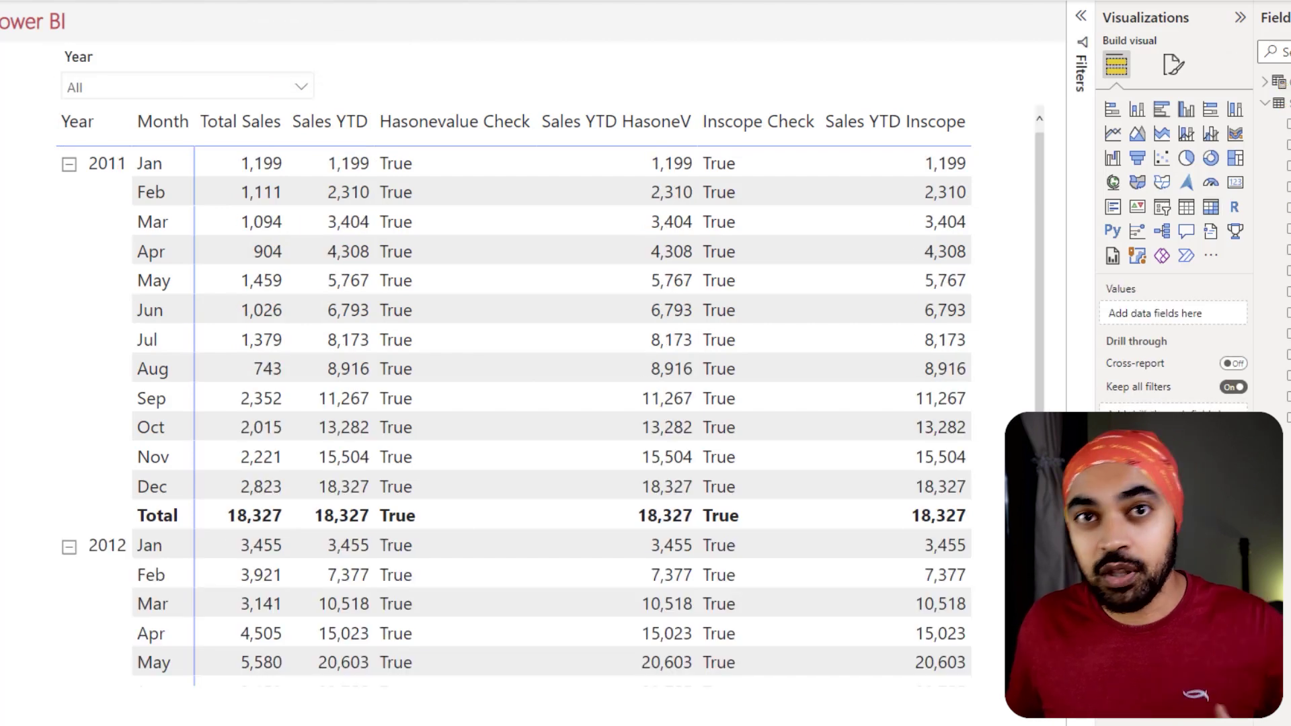
{"action": "scroll", "coordinate": [827, 367], "scroll_direction": "down", "scroll_amount": 3}
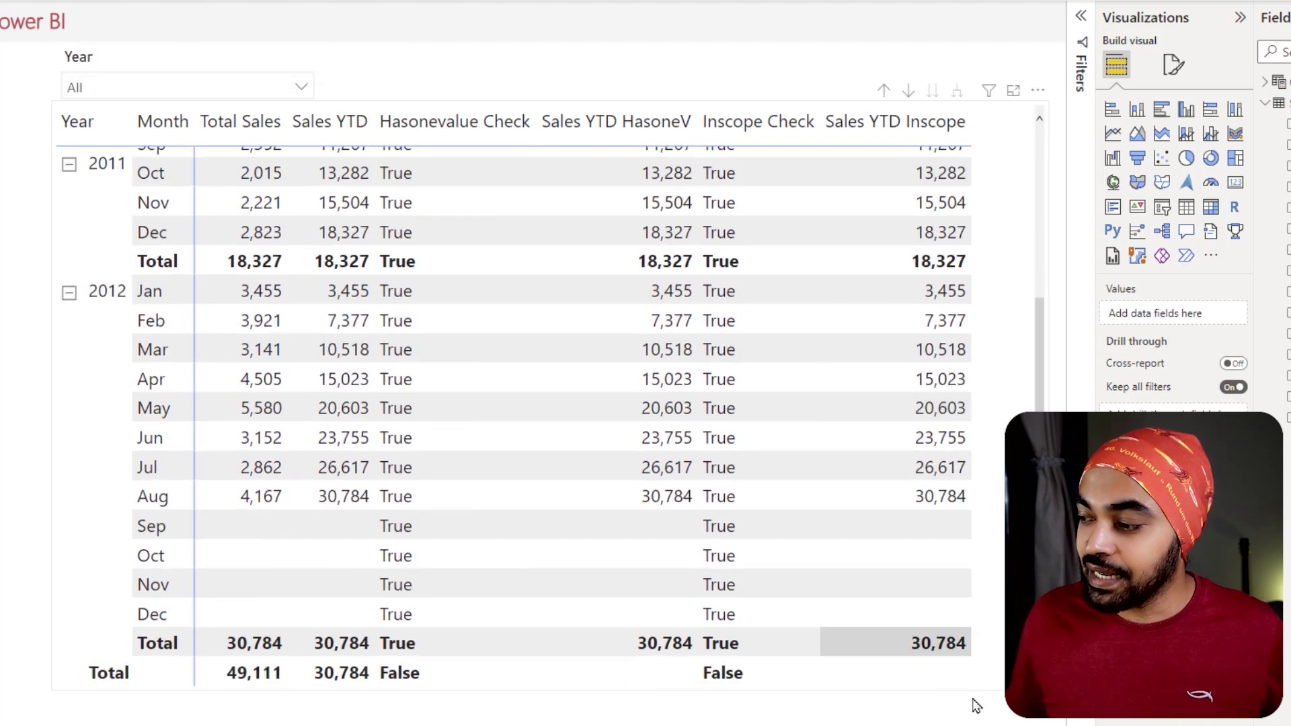
{"action": "left_click_drag", "start_coordinate": [915, 663], "coordinate": [965, 670]}
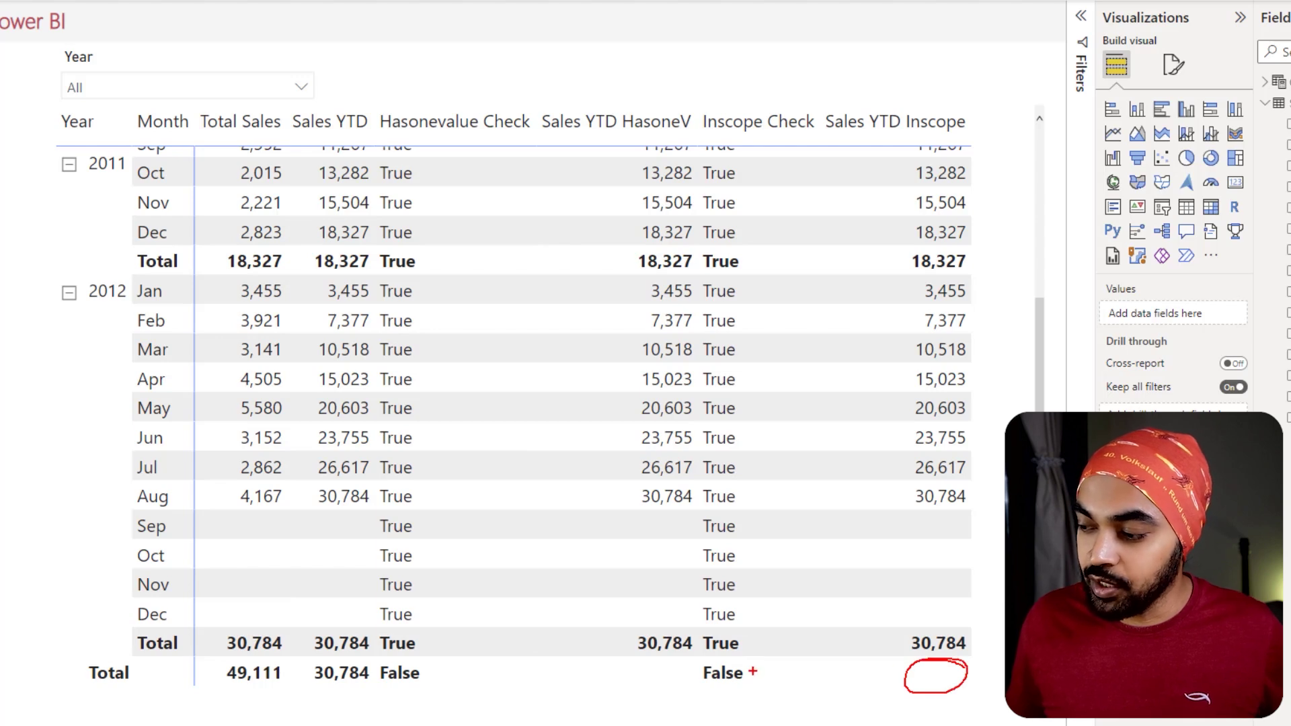
{"action": "mouse_move", "coordinate": [752, 671]}
{"action": "left_mouse_down"}
{"action": "mouse_move", "coordinate": [681, 672]}
{"action": "mouse_move", "coordinate": [827, 665]}
{"action": "mouse_move", "coordinate": [827, 695]}
{"action": "left_mouse_up"}
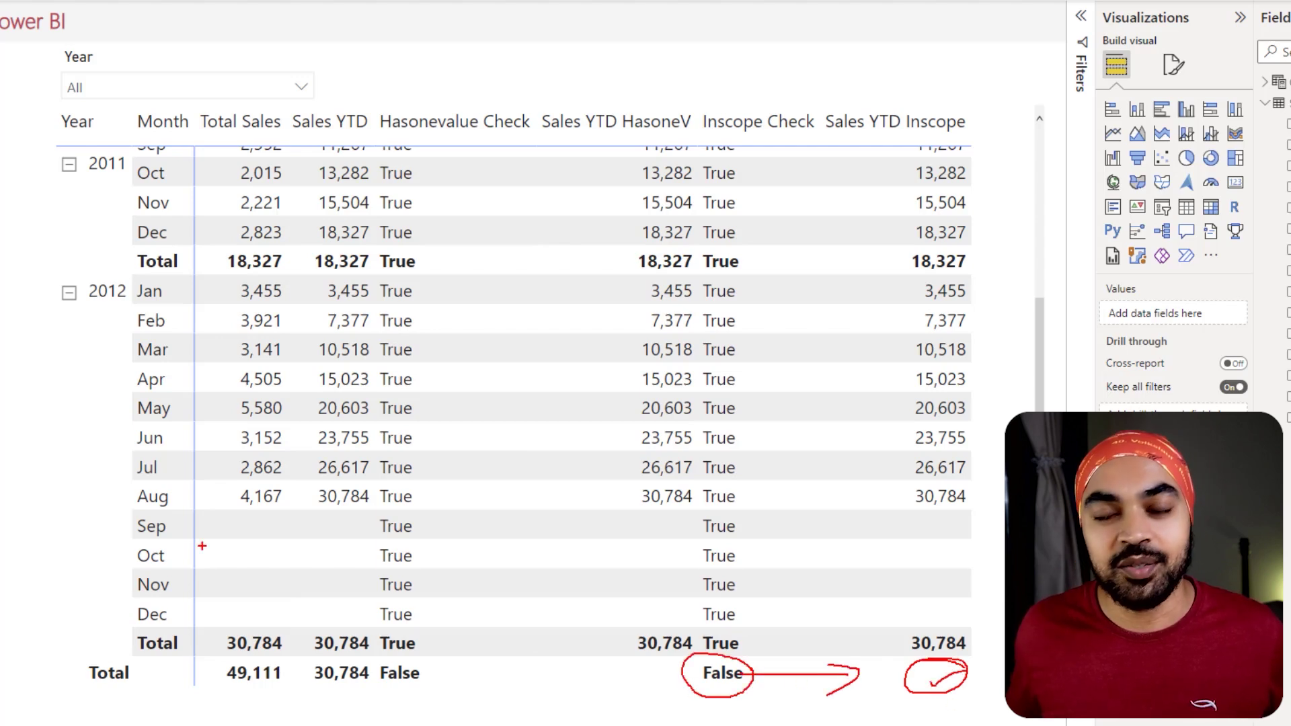
{"action": "key", "text": "Escape"}
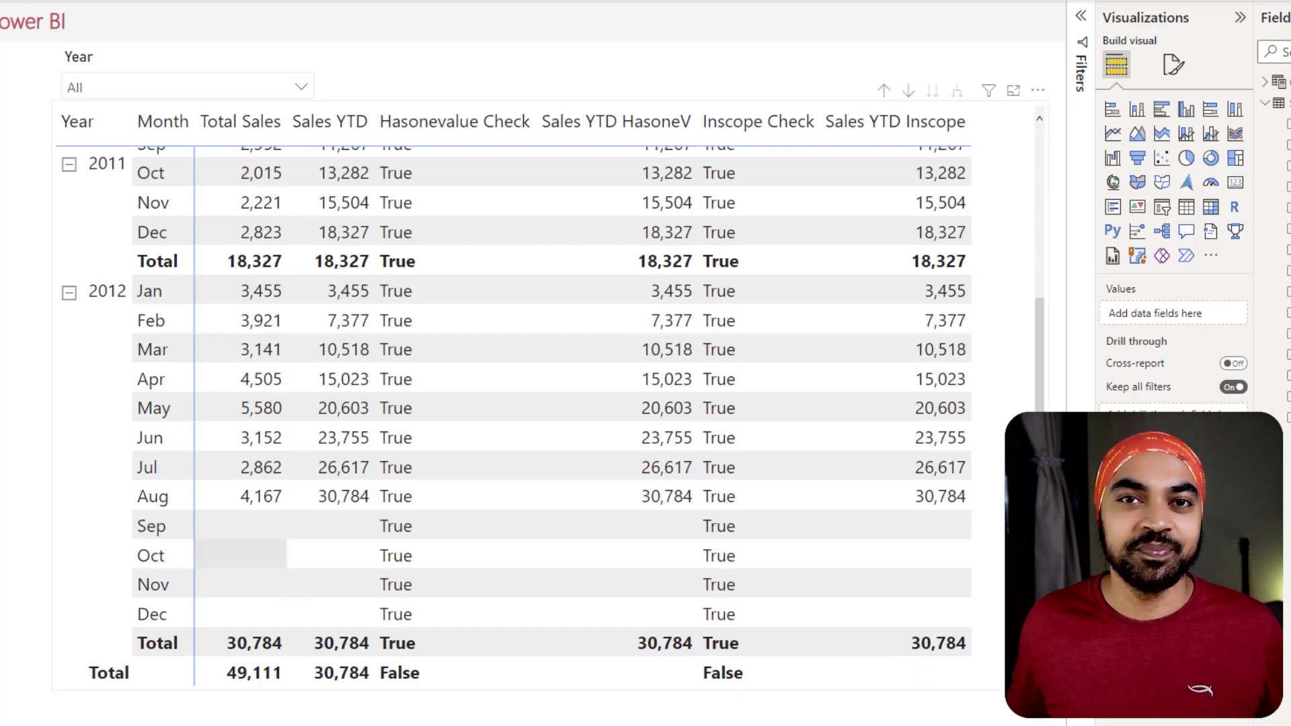